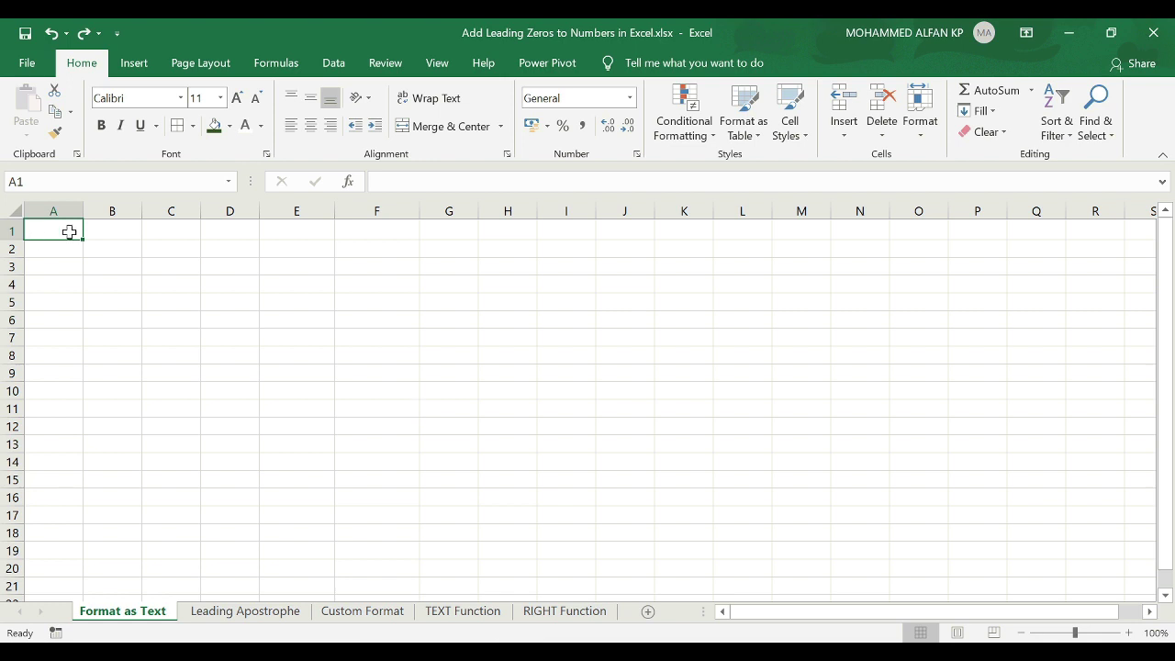
Enter sample values 123 and ABC in J3:J4, inspect them, then clear them.
click(619, 264)
text(123)
key(Return)
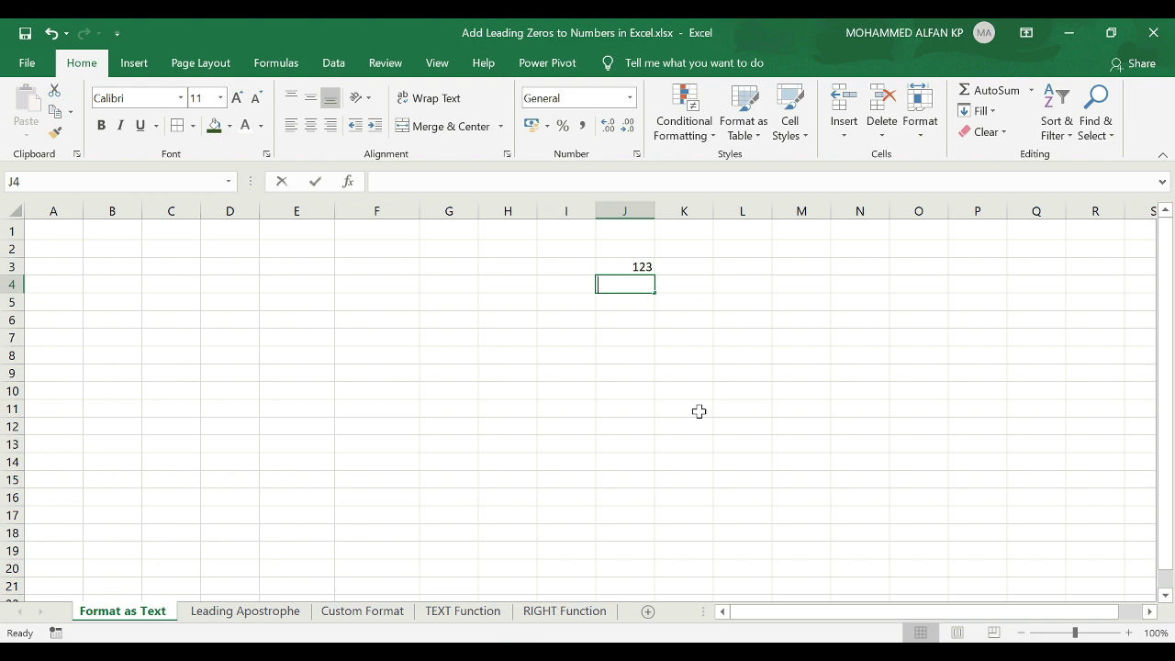
text(ABC)
key(Return)
click(614, 266)
click(608, 282)
drag(629, 267, 619, 307)
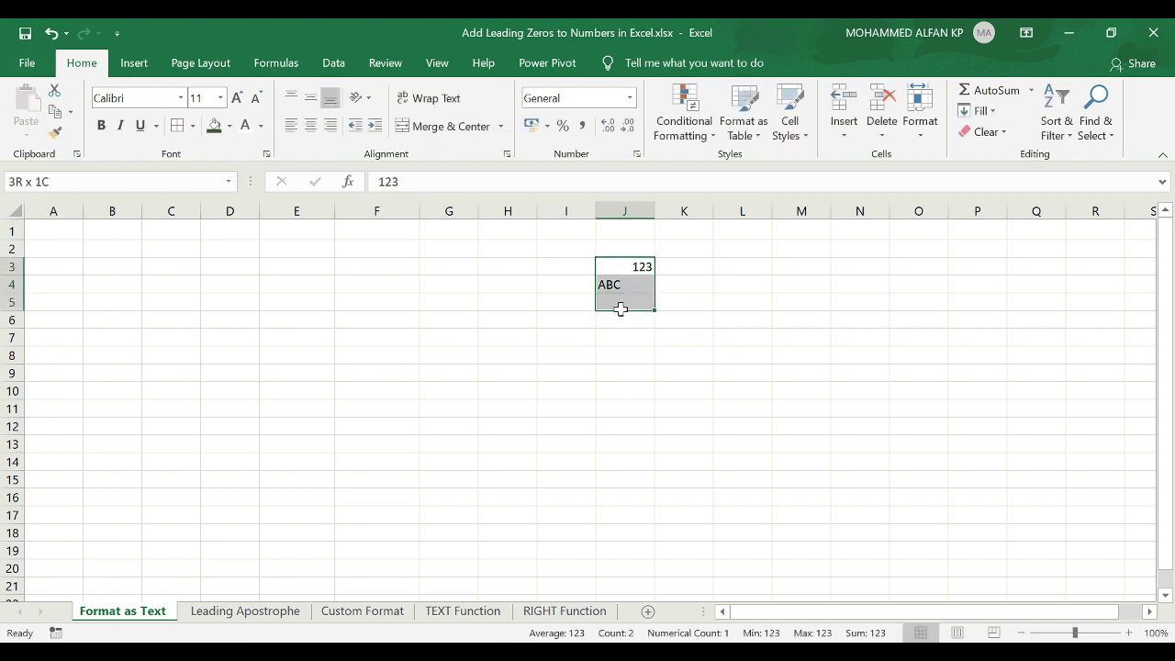
key(Delete)
Enter 123 and 0123 in E4 to show the leading zero is dropped.
click(292, 287)
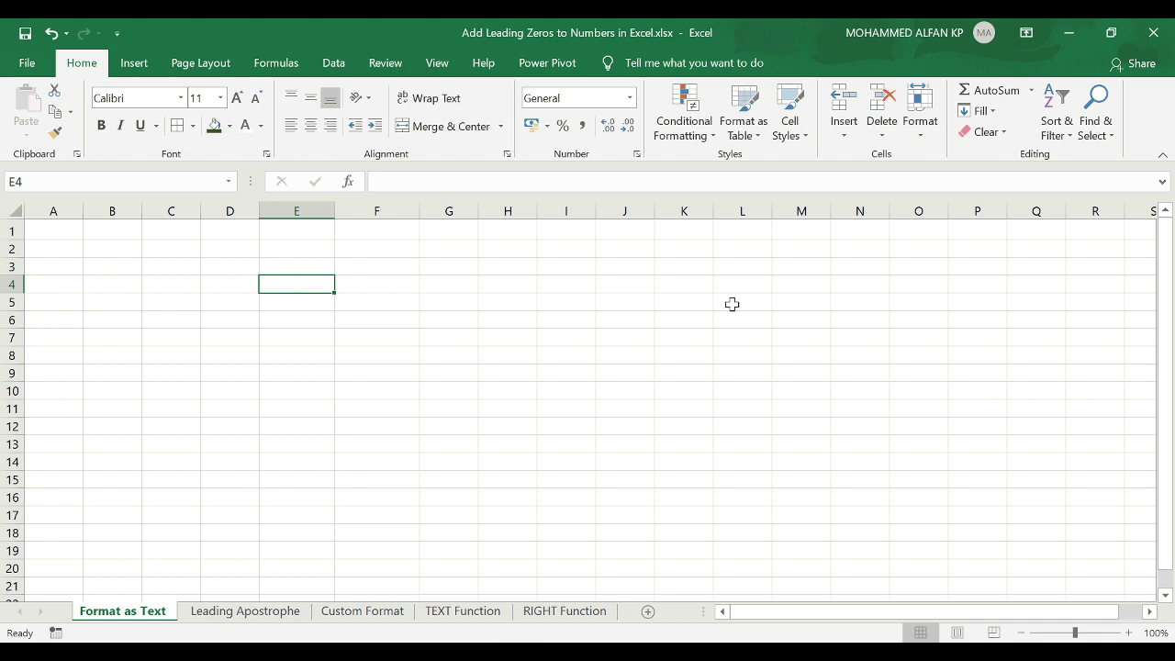
text(123)
key(Return)
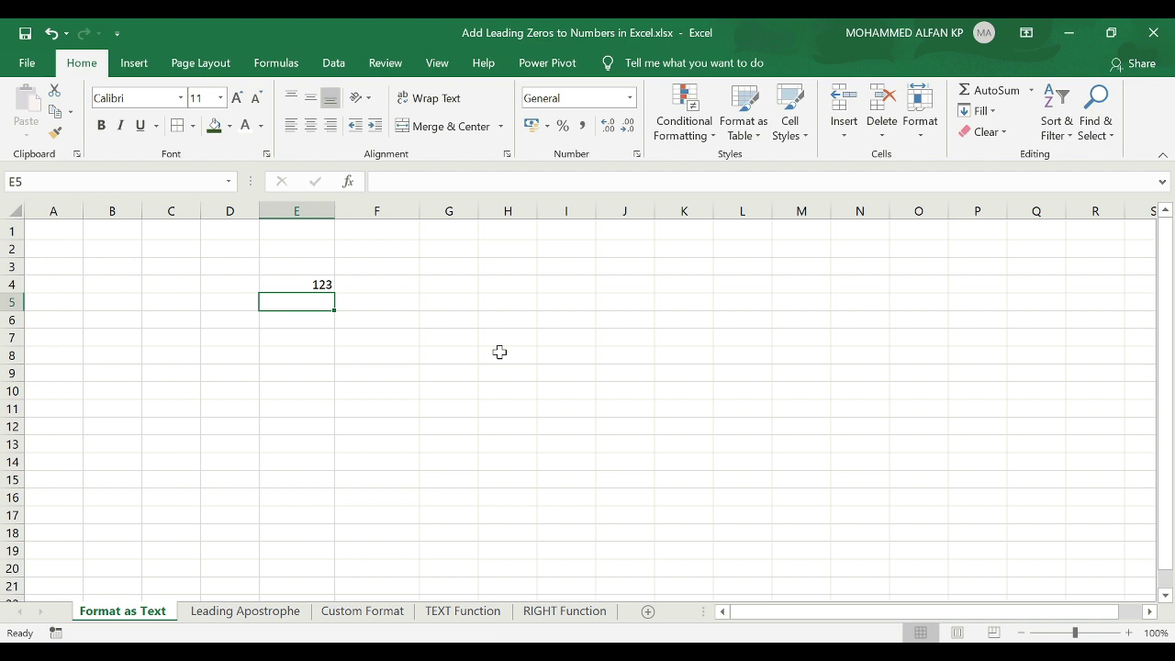
text(0123)
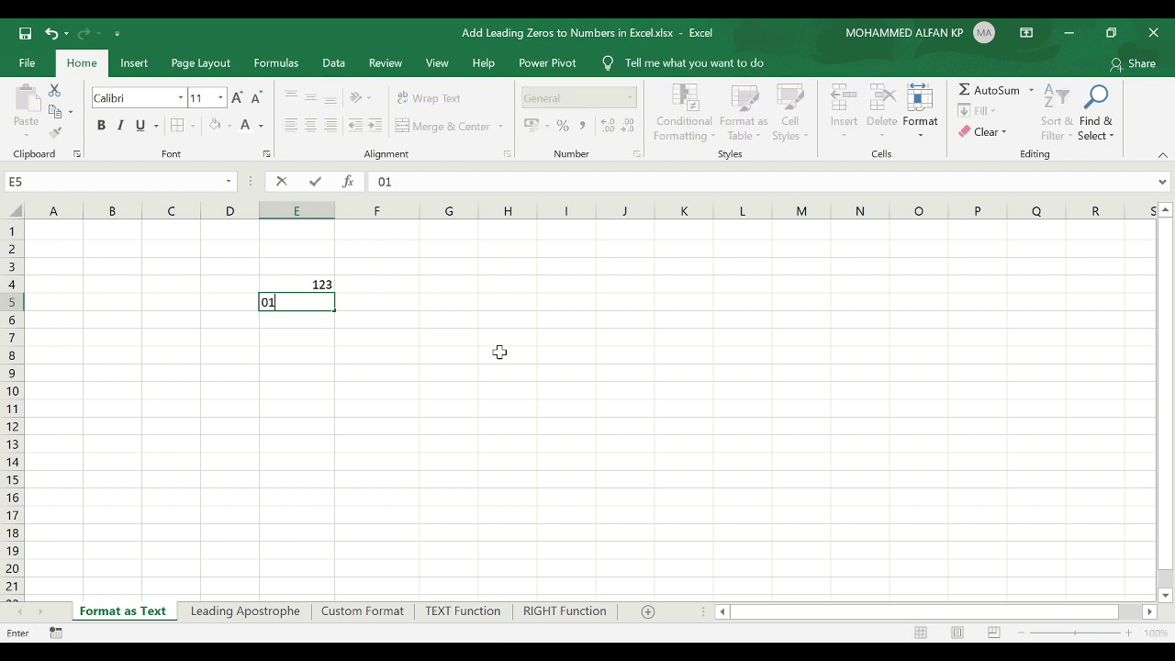
key(ctrl+Return)
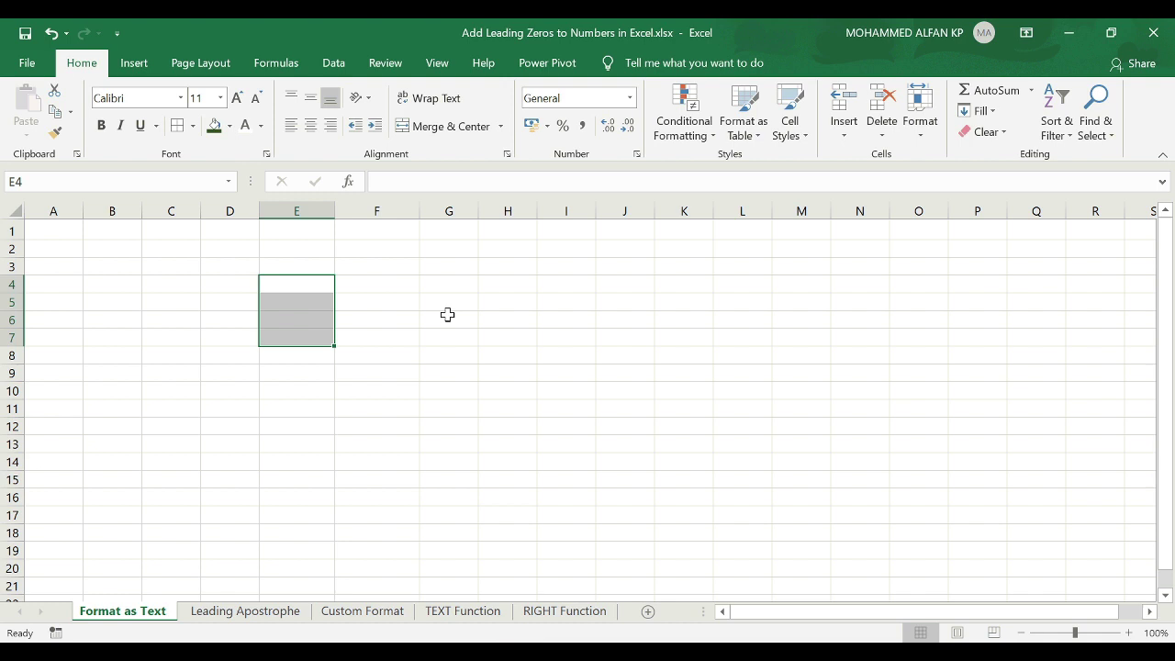
Apply the Text number format to all of column I.
click(564, 212)
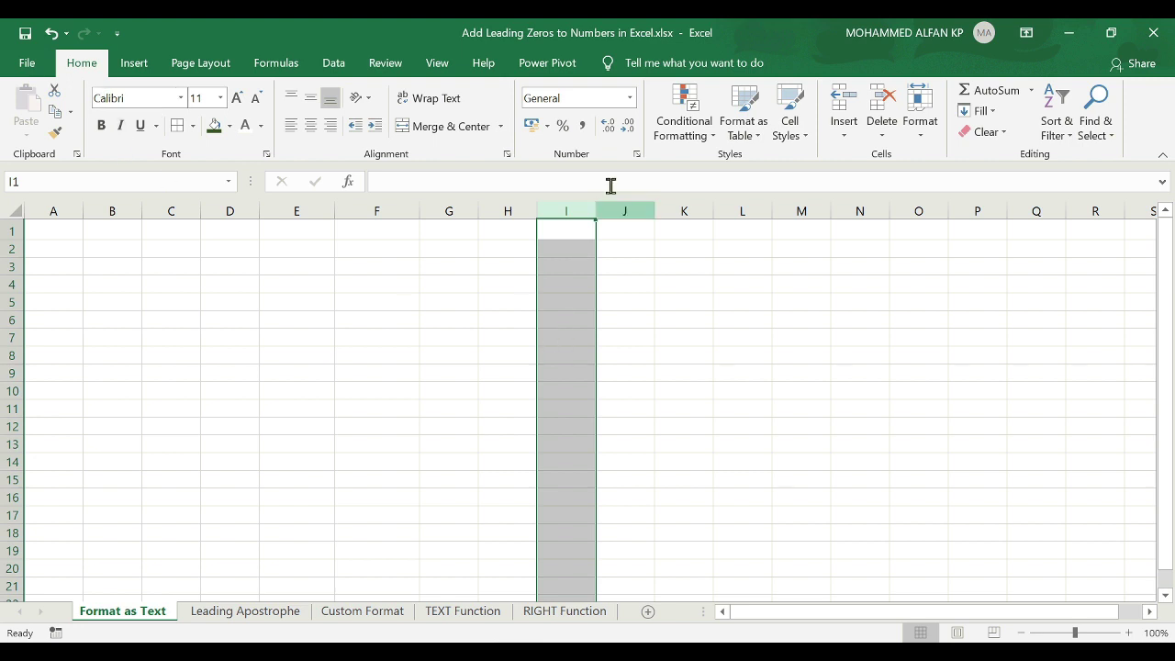
click(630, 103)
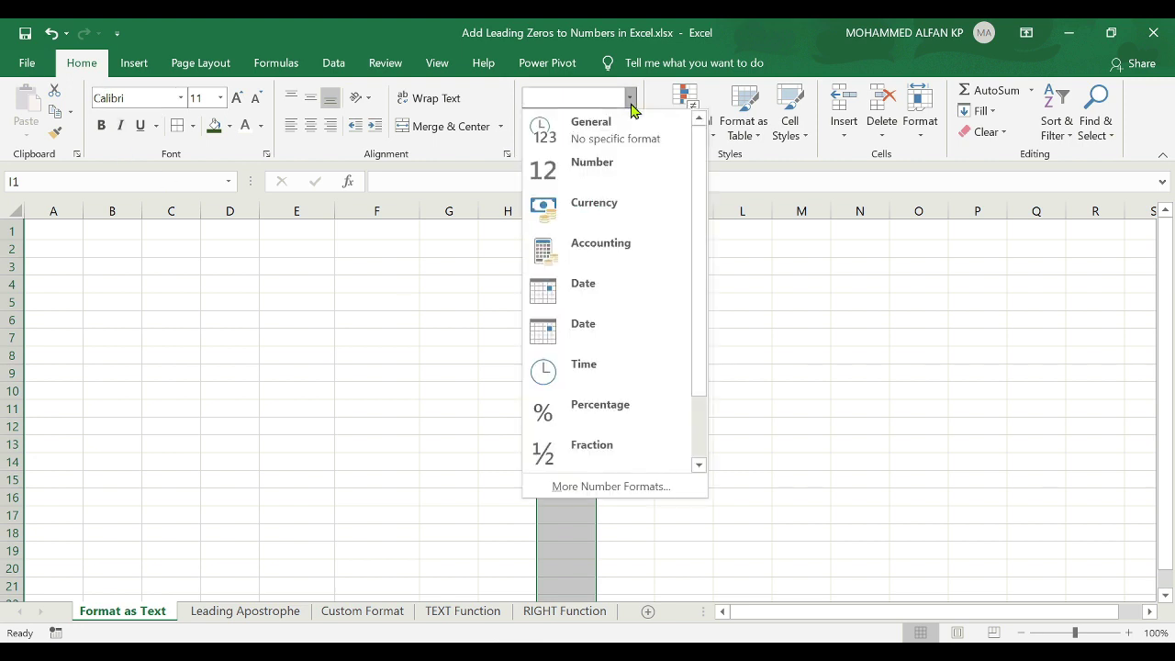
scroll(705, 276, down, 2)
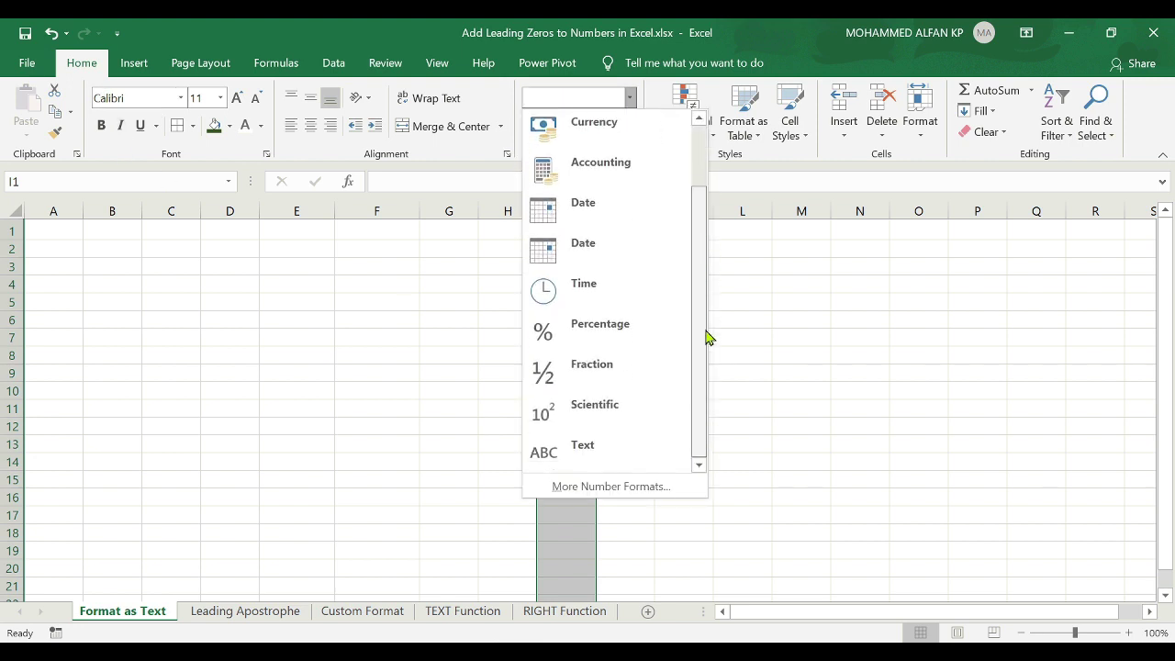
click(639, 450)
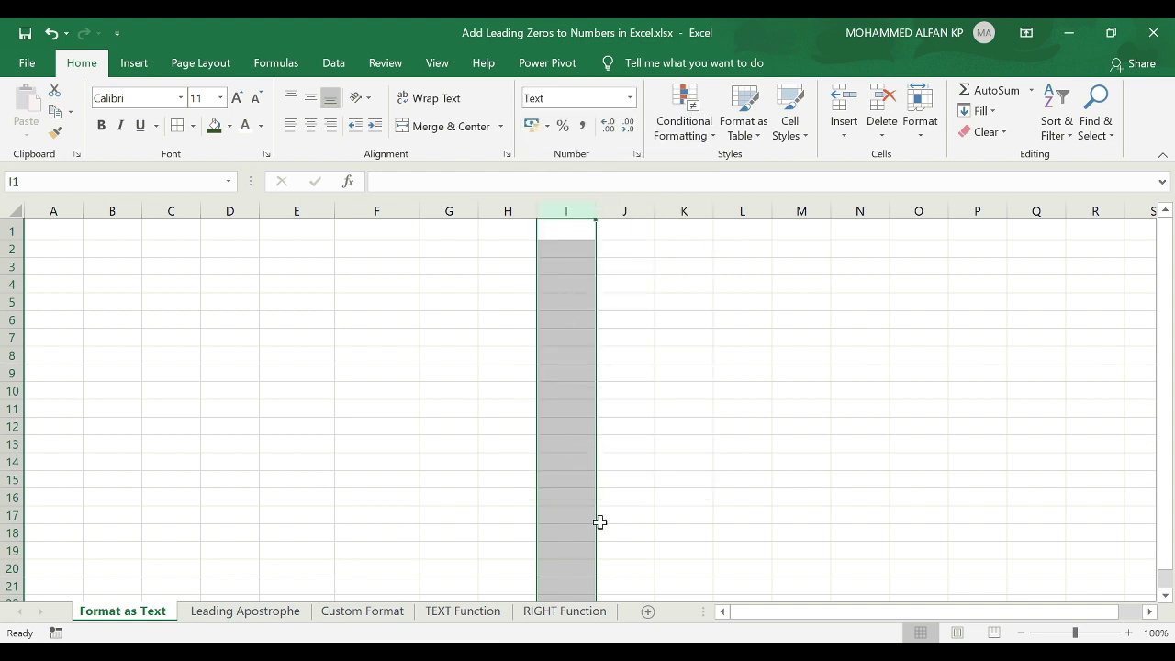
click(566, 236)
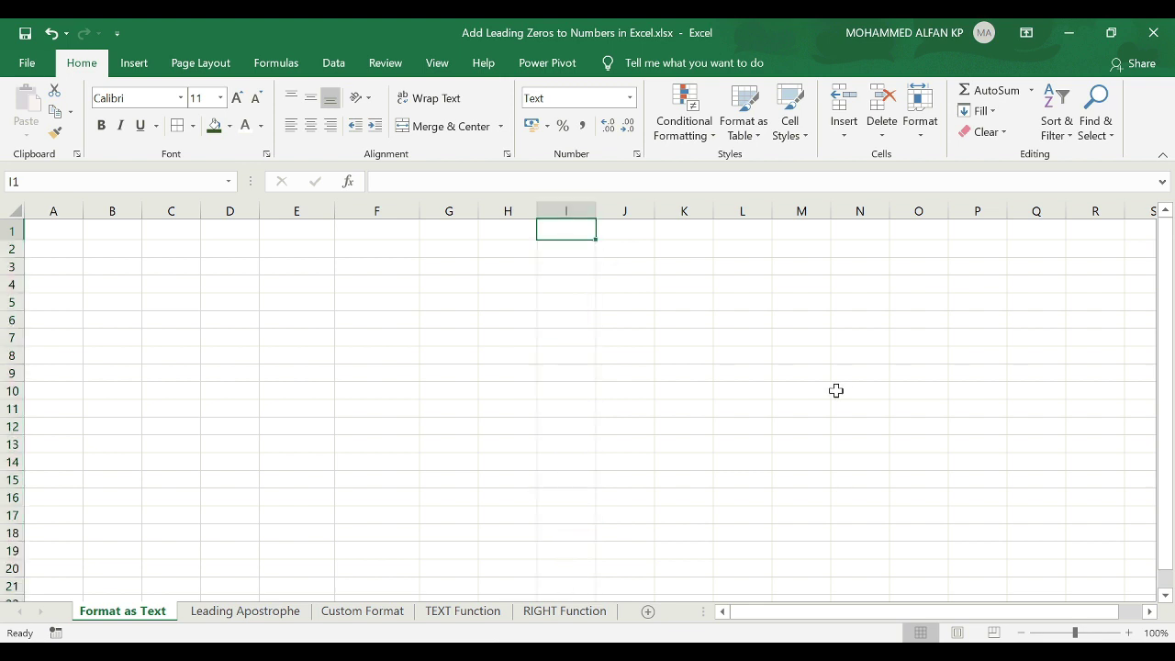
Enter 001 in I1 and 0123 in I2, keeping their leading zeros.
text(00)
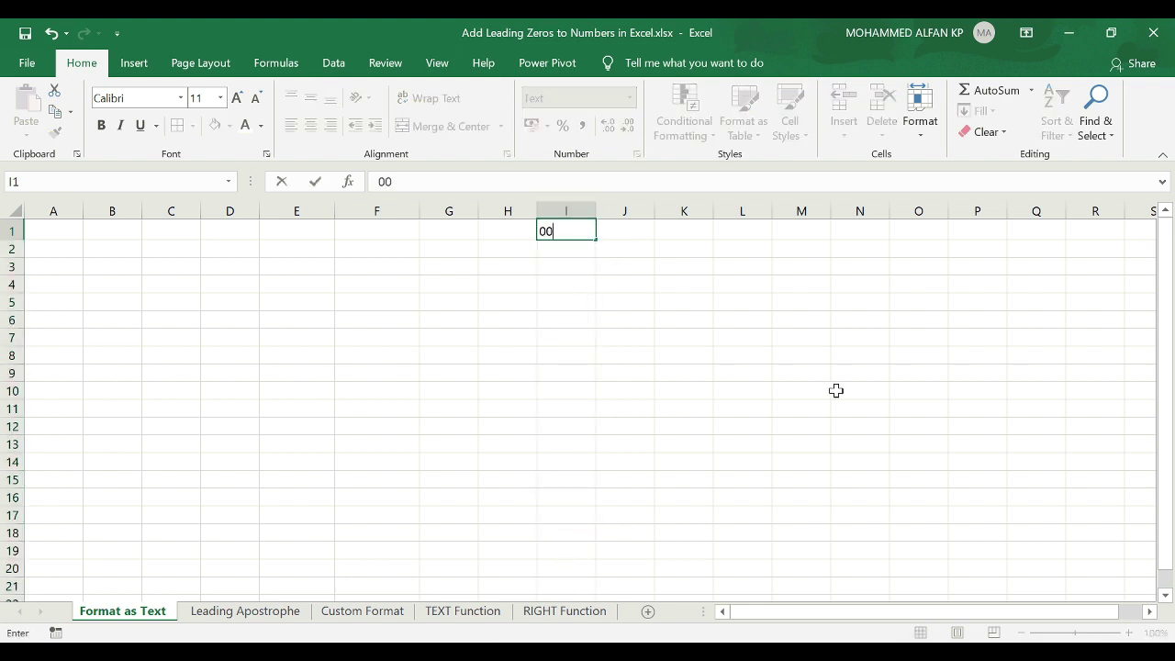
text(1)
key(Return)
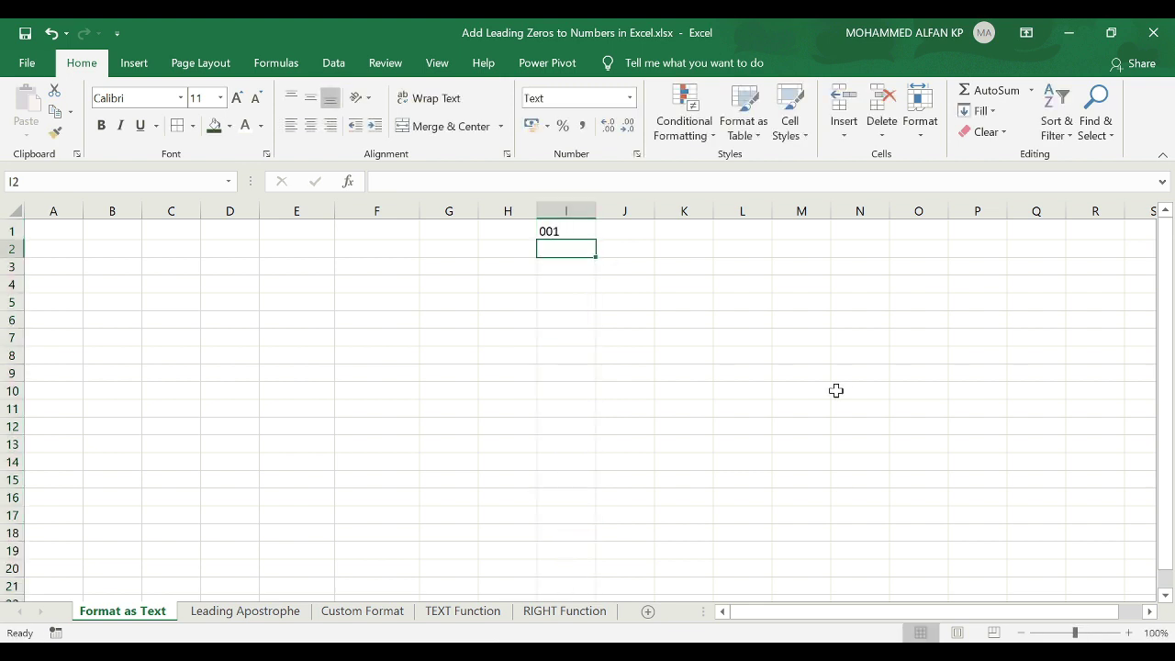
text(0123)
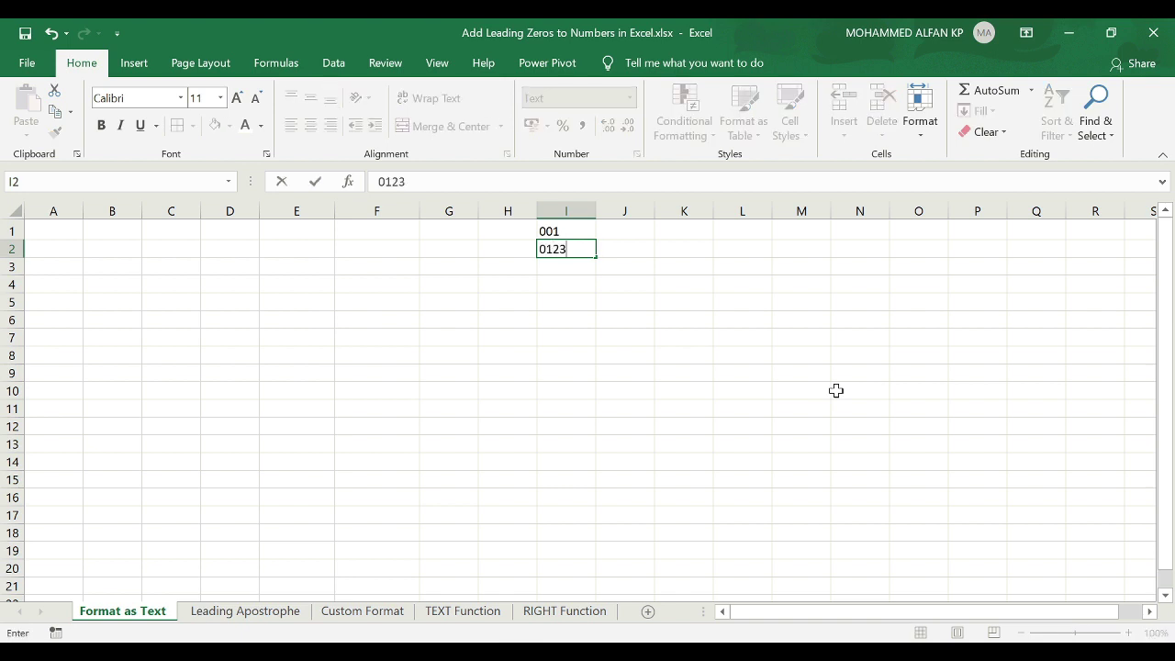
key(Return)
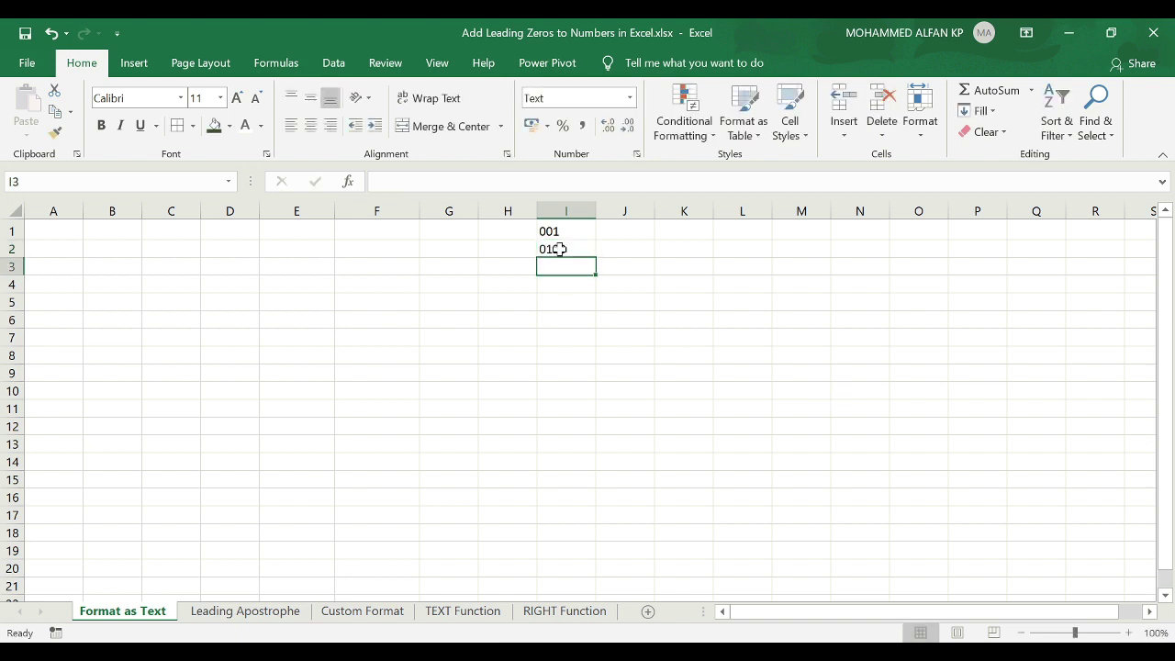
Test 001 in general-format cell J1, where it becomes 1, then clear it and recheck column I.
click(621, 233)
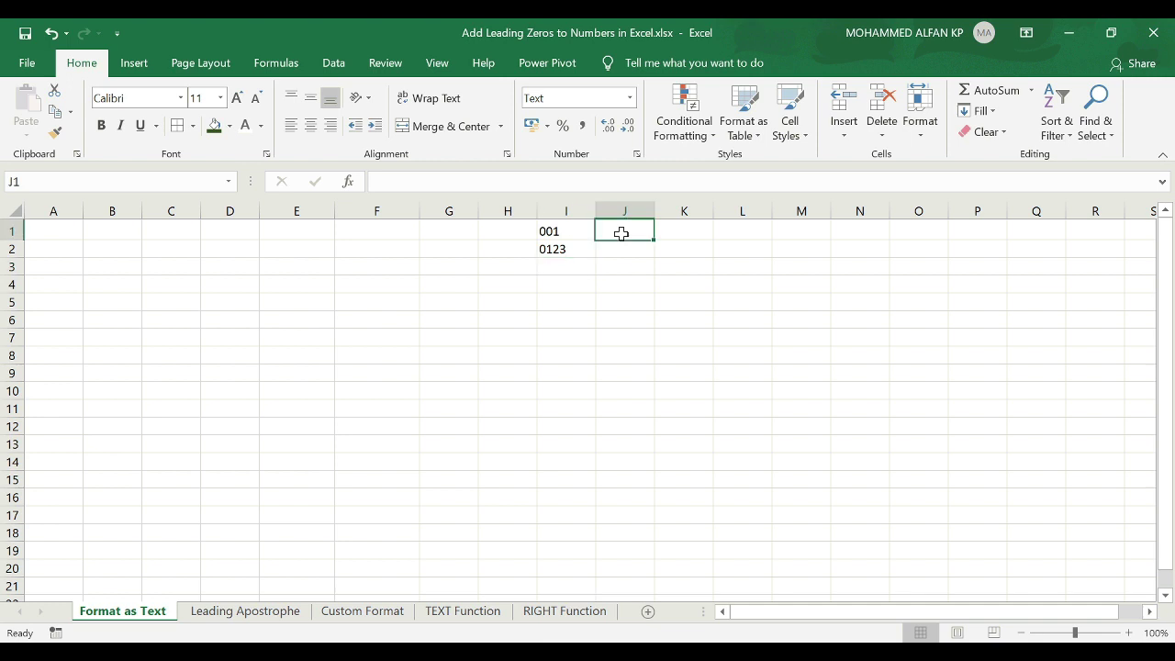
text(001)
key(Return)
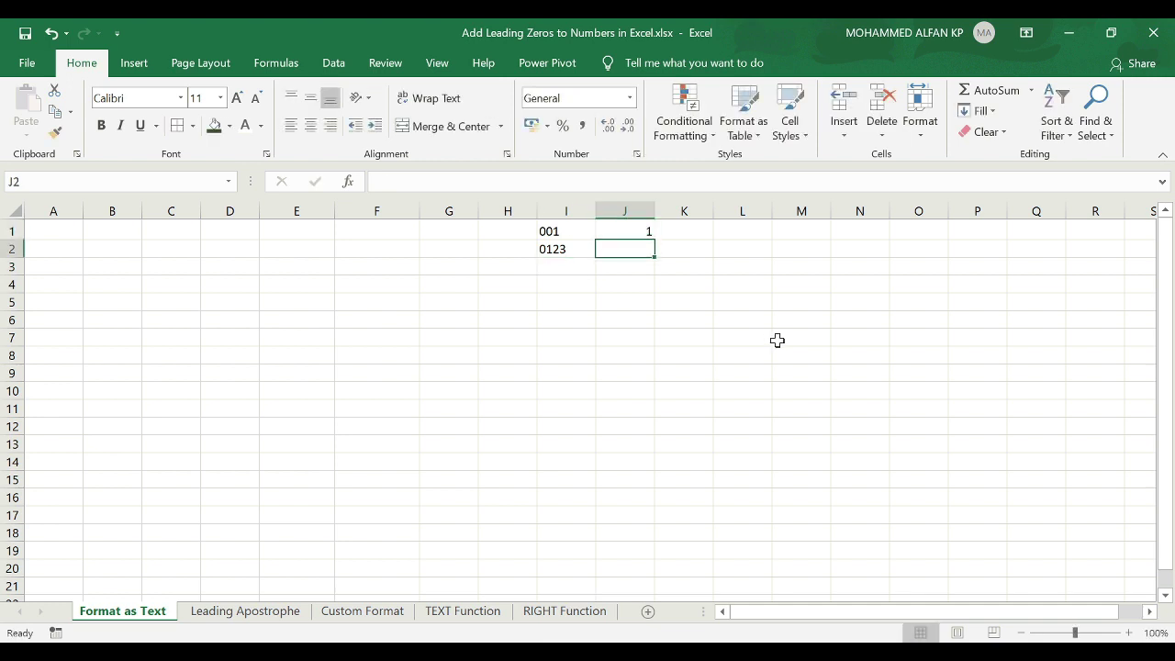
click(641, 237)
key(Delete)
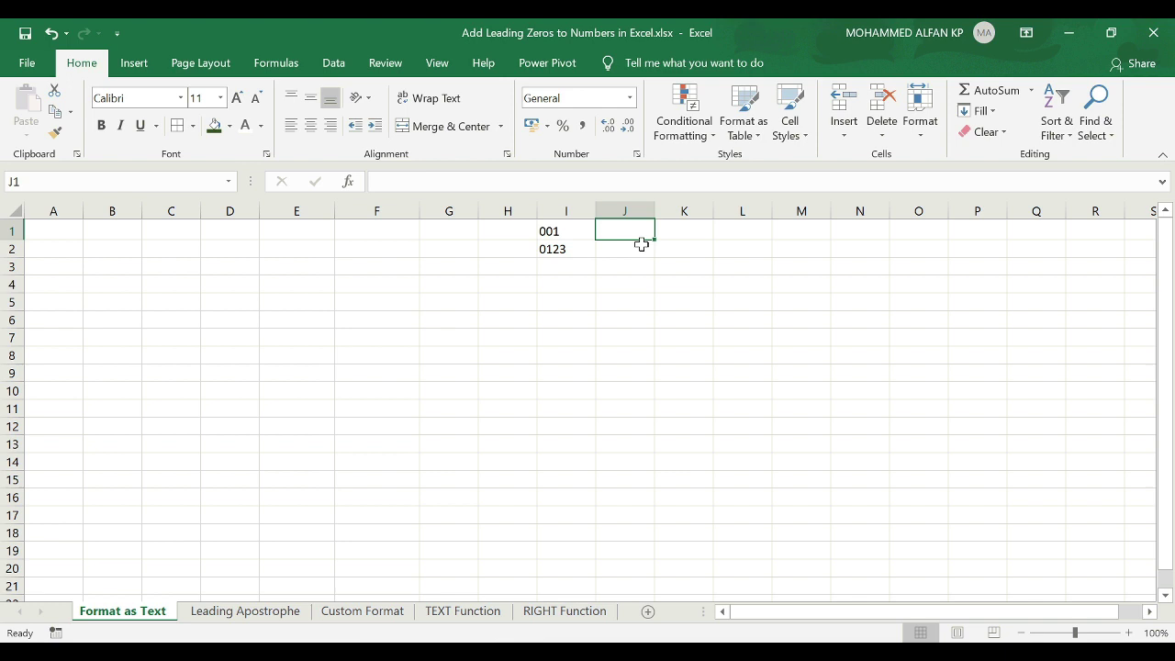
click(577, 248)
click(567, 211)
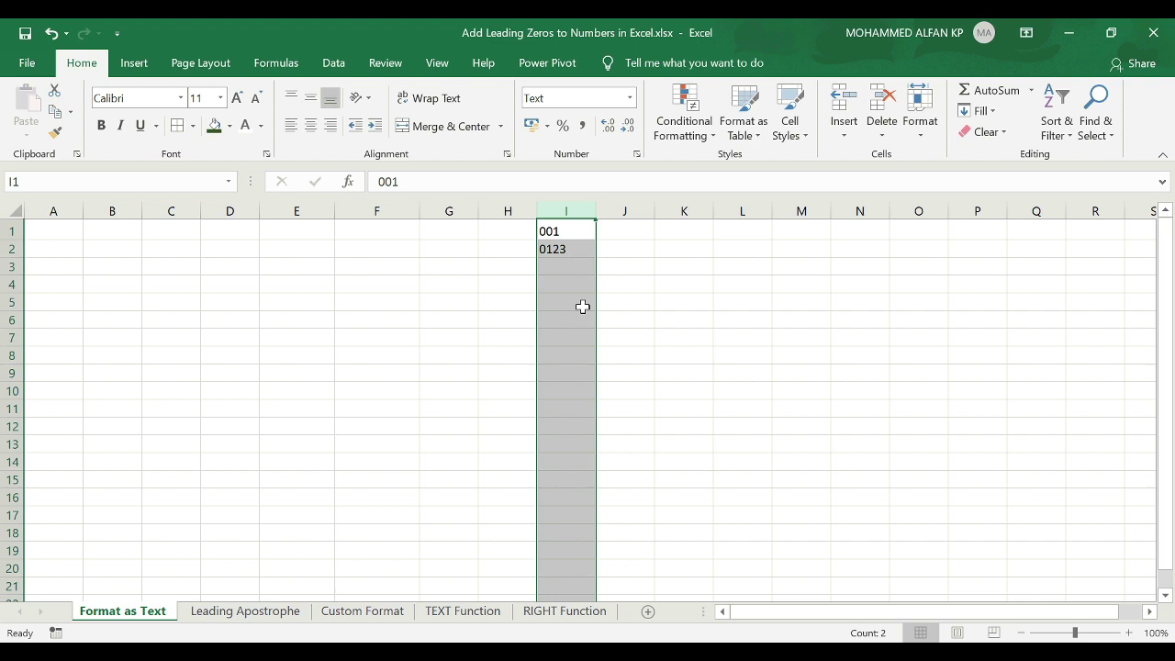
On the Leading Apostrophe sheet, enter '005 in F5 so it reads 005.
click(225, 616)
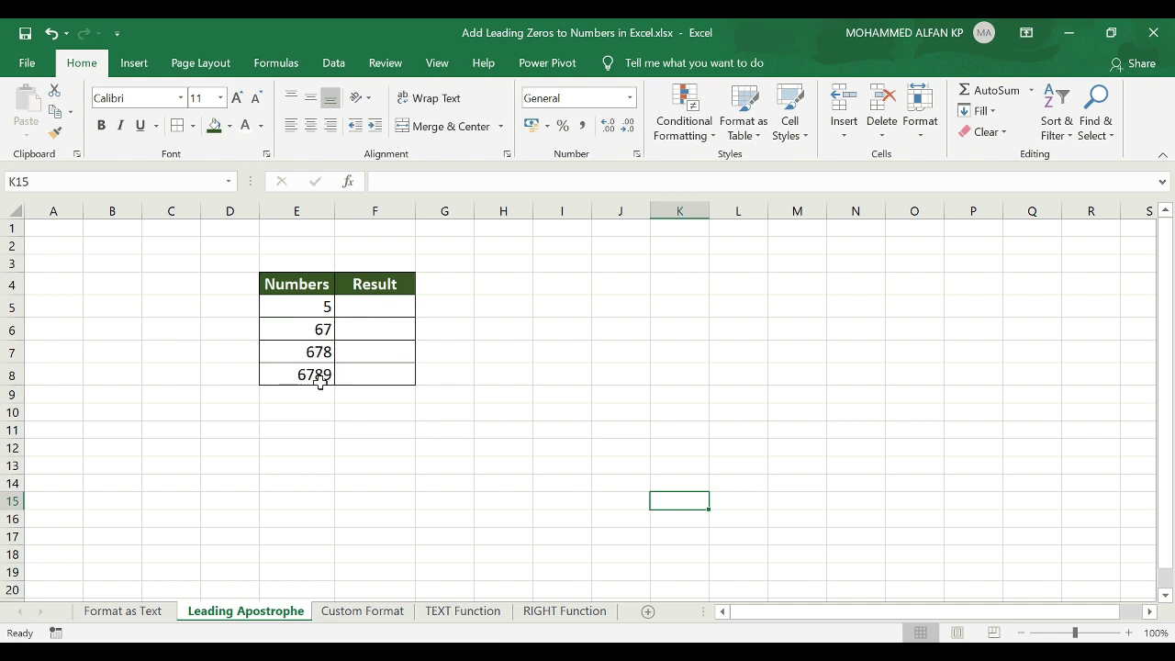
click(362, 306)
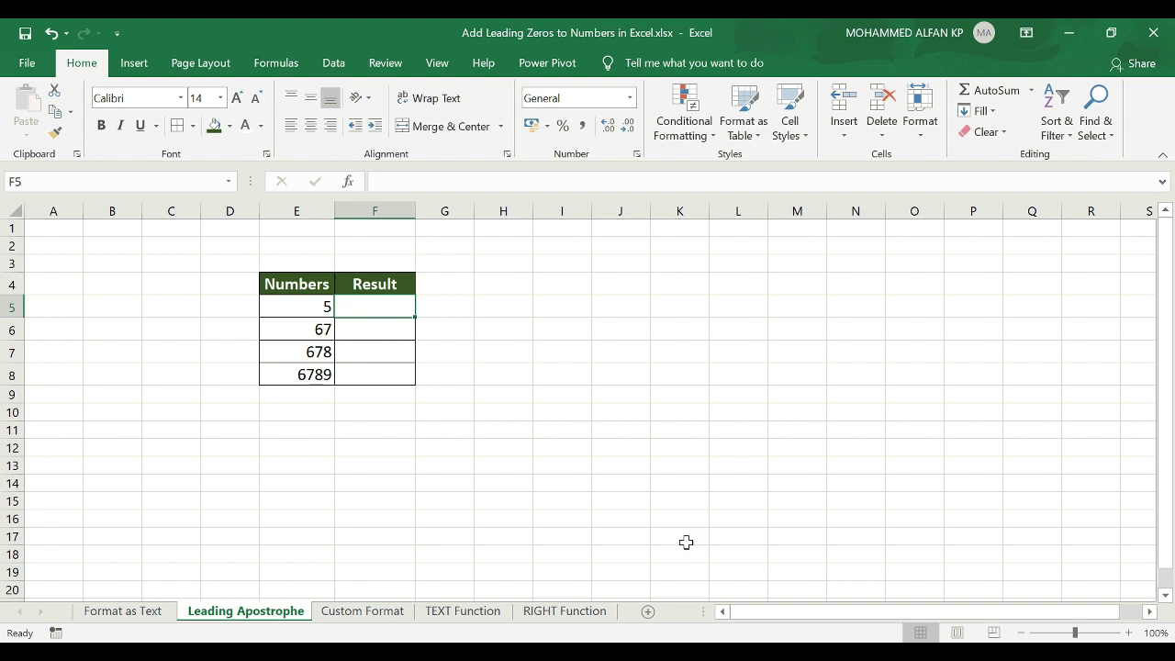
text('005)
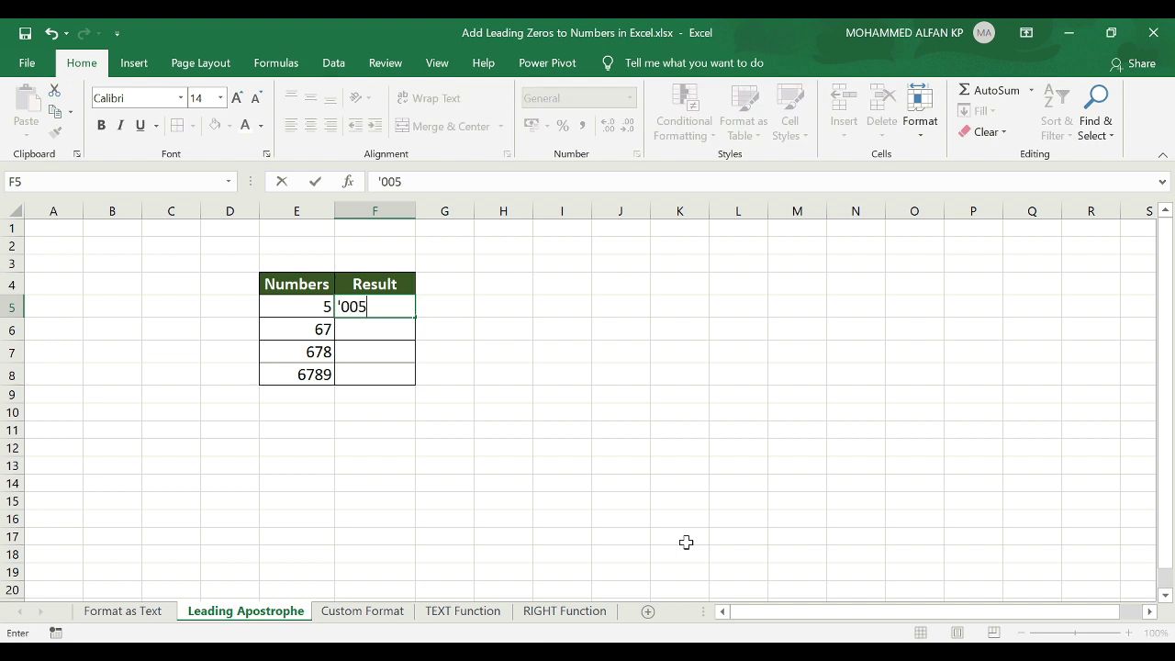
key(Return)
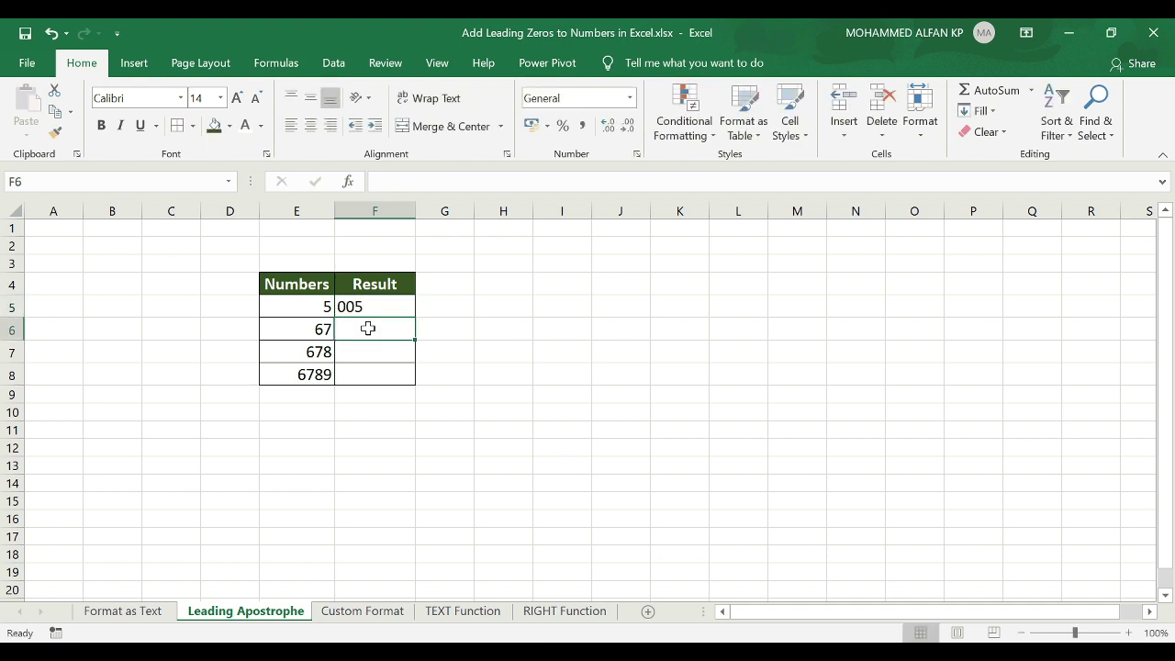
click(633, 261)
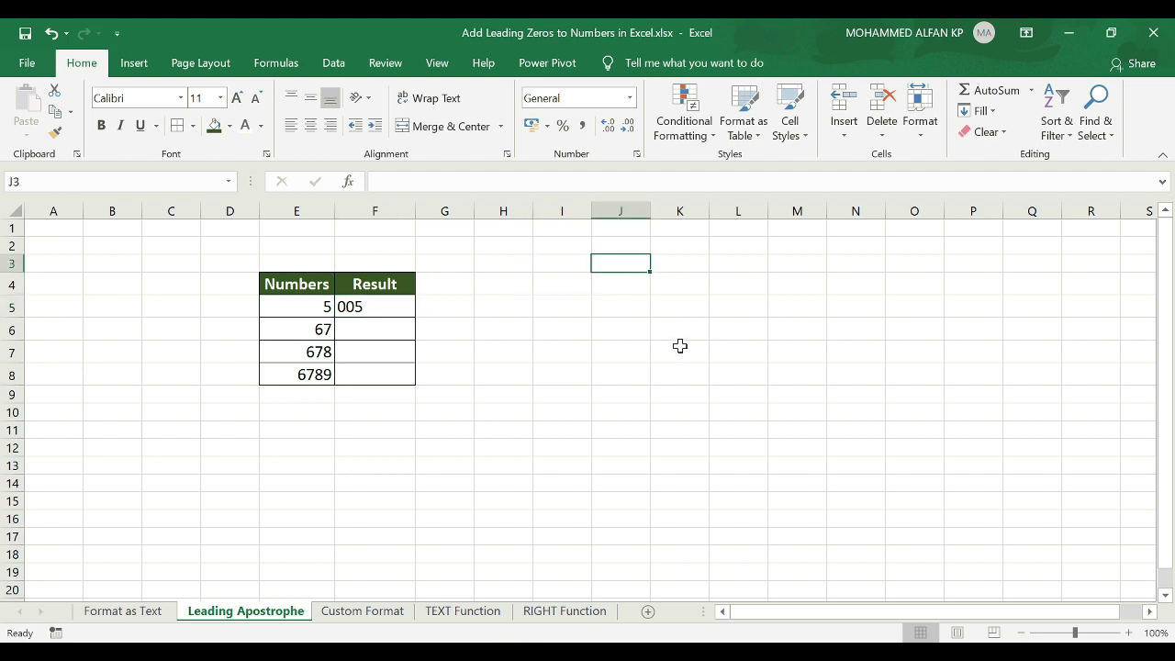
Enter '0001000 in J3 to keep its zeros, then go to the Custom Format sheet's cell F5.
text('0)
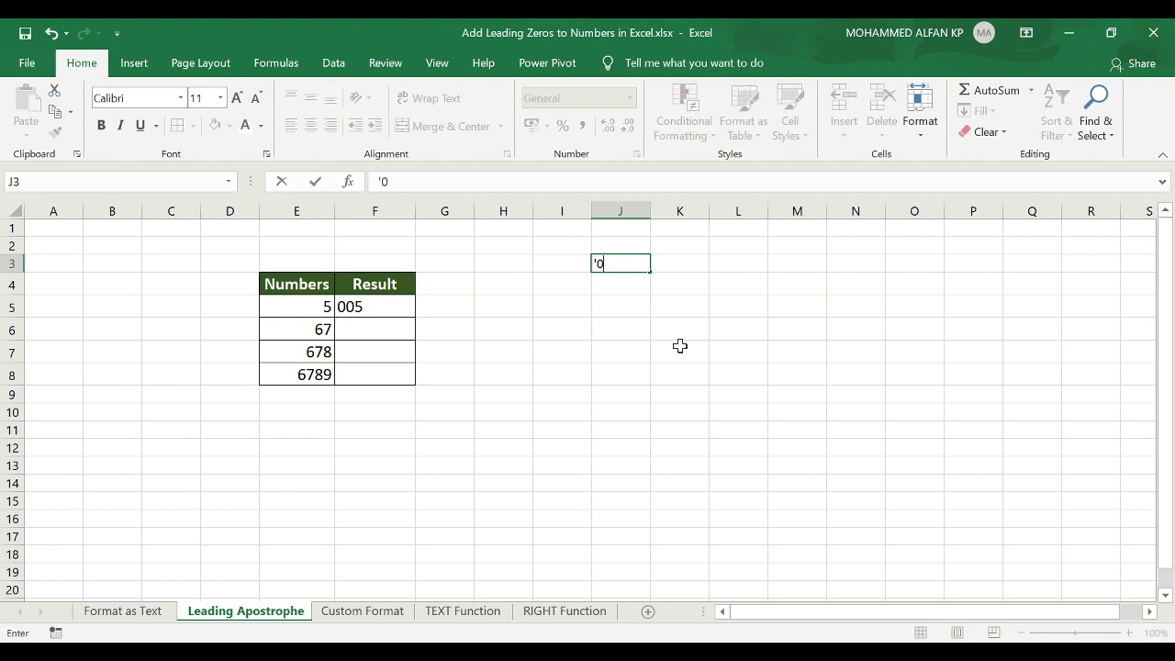
text(001000)
key(Return)
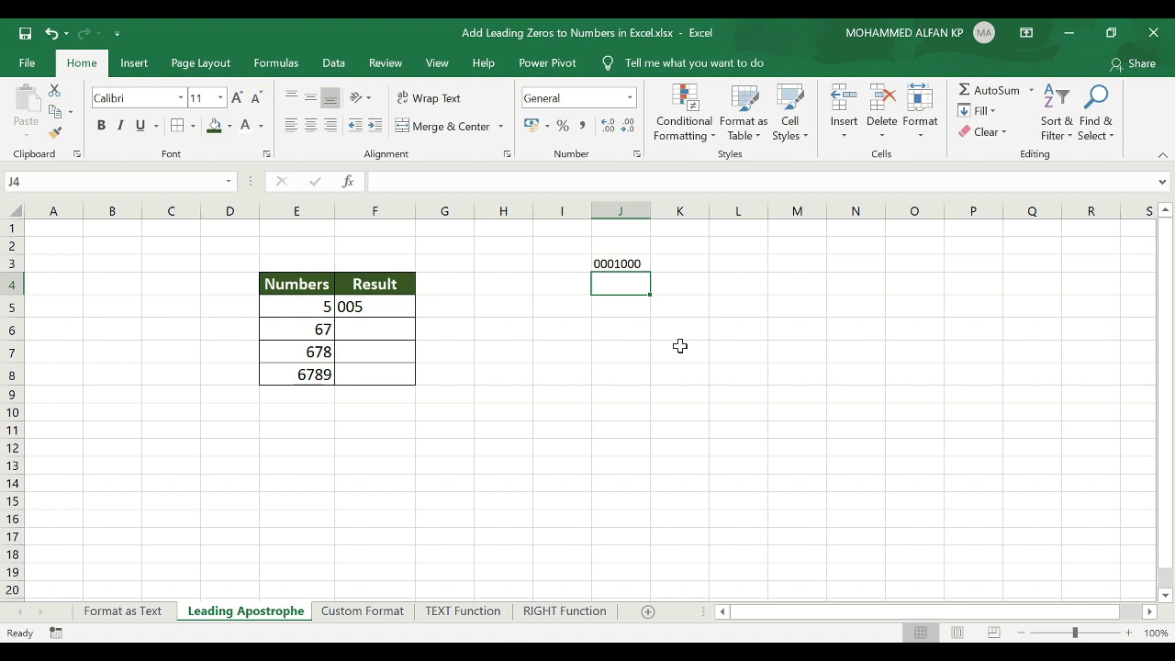
click(332, 613)
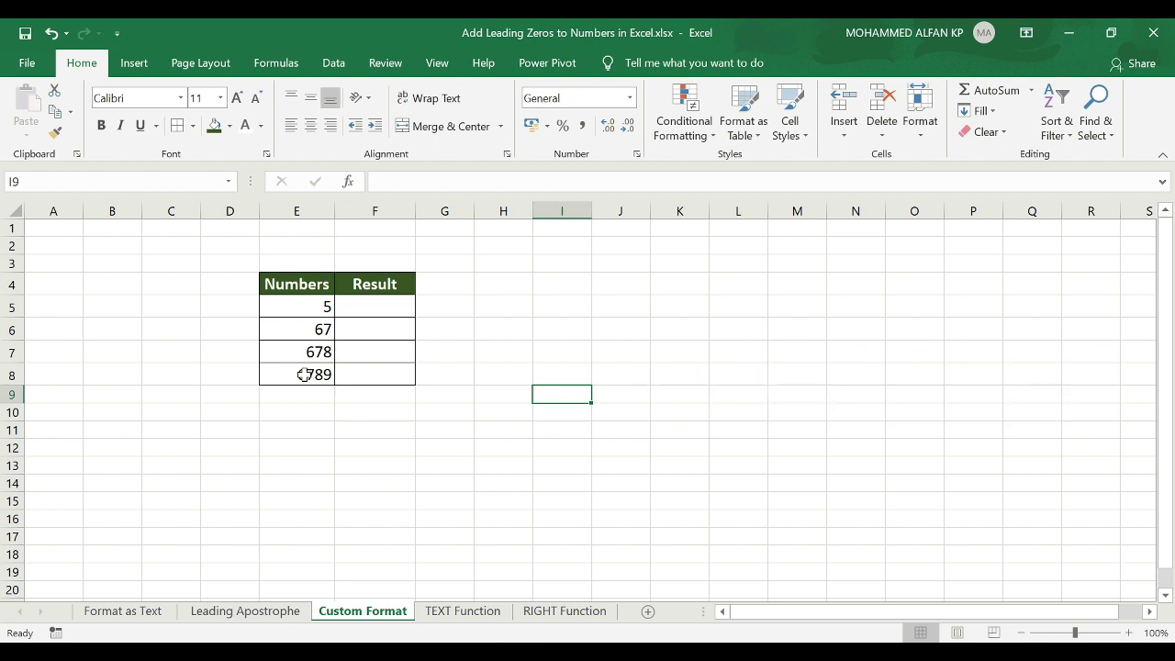
click(376, 307)
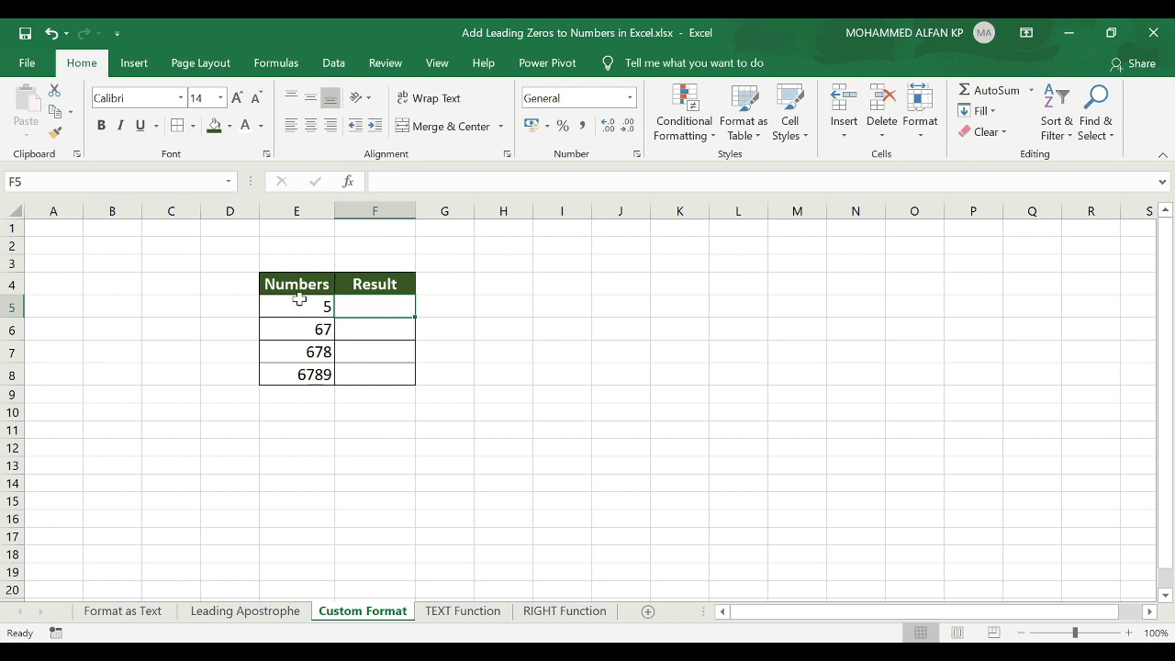
Copy the Numbers E5:E8 into the Result column F5:F8.
drag(297, 307, 309, 373)
key(ctrl+c)
click(372, 309)
key(ctrl+v)
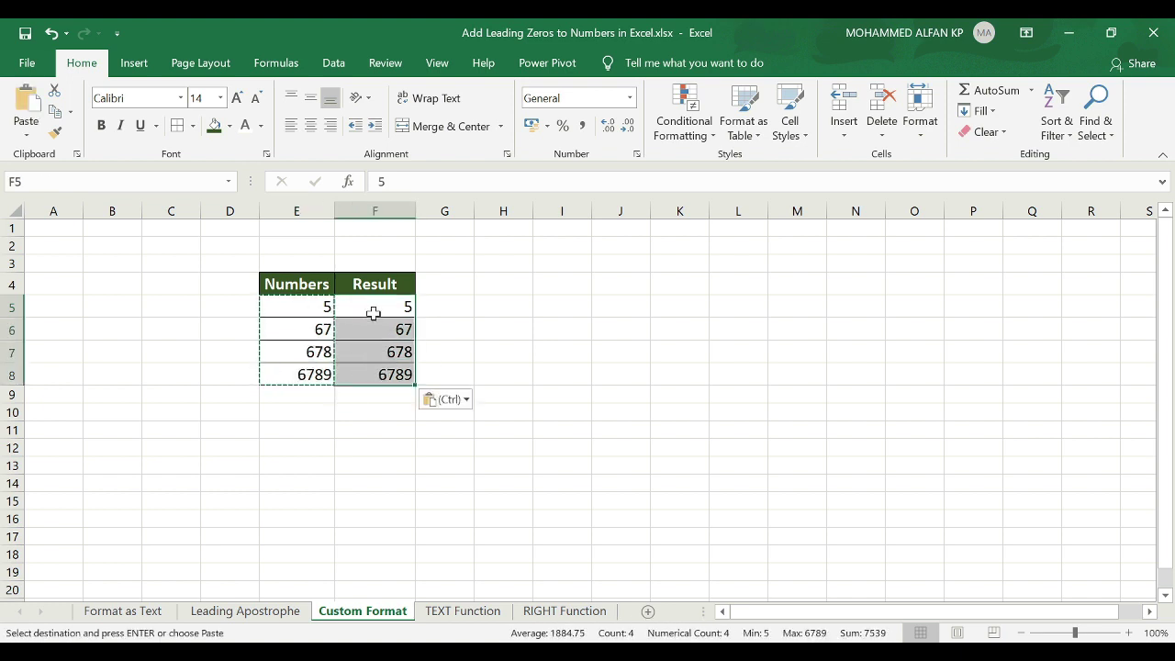
key(Escape)
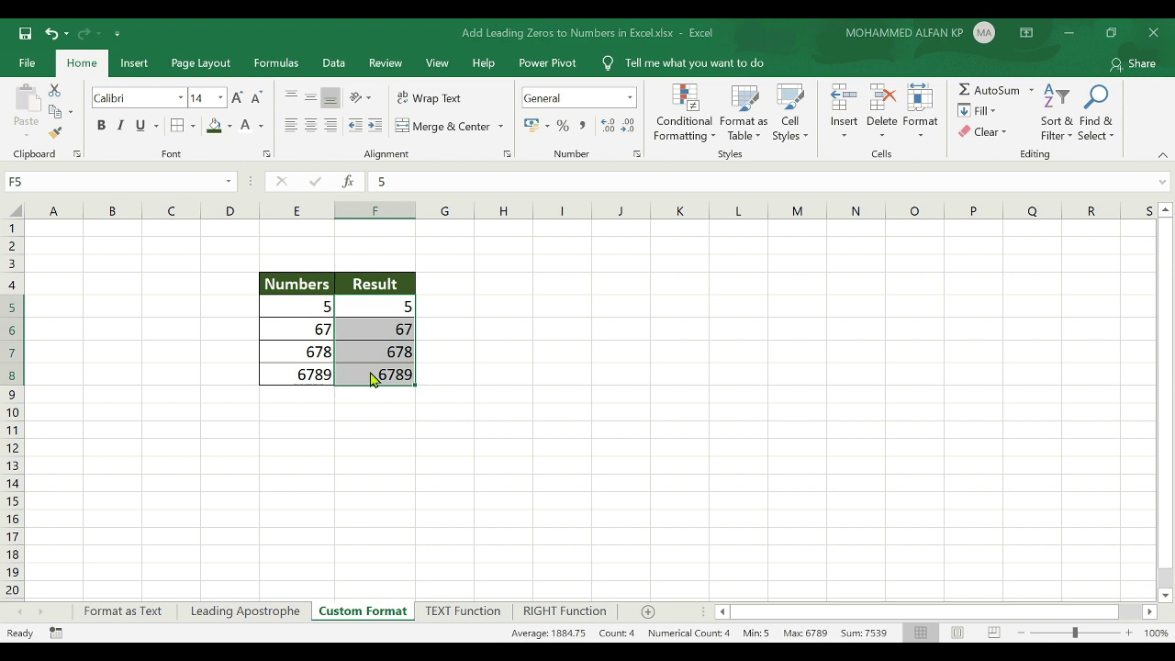
Give the Result cells the custom number format 00000.
key(ctrl+1)
click(661, 359)
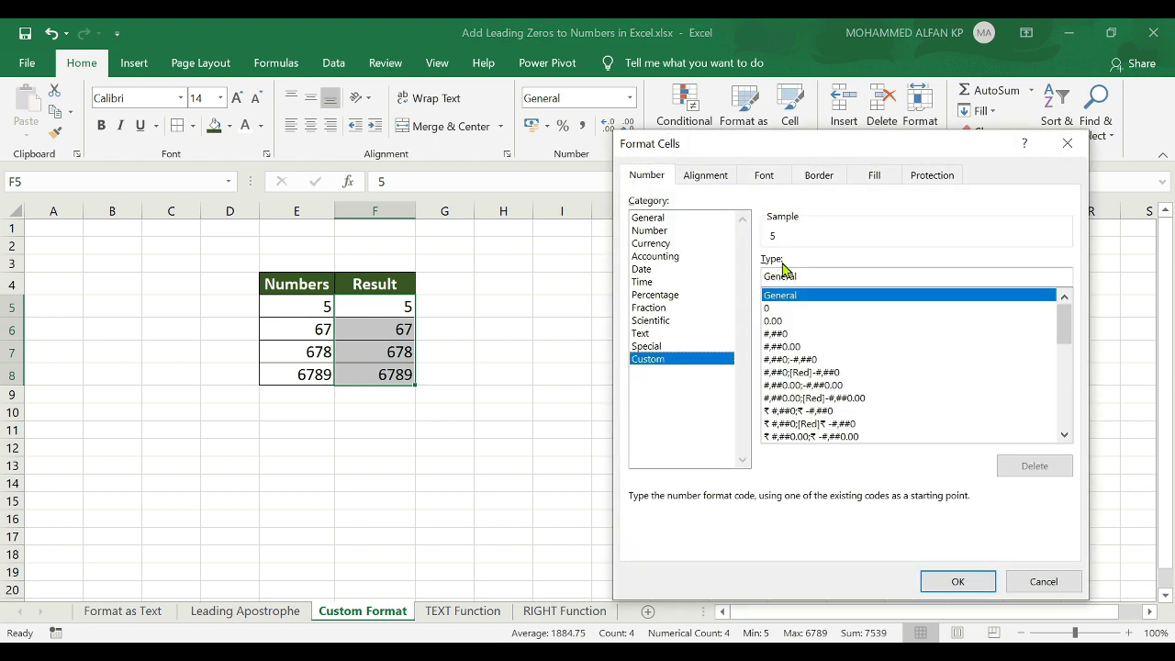
double_click(815, 276)
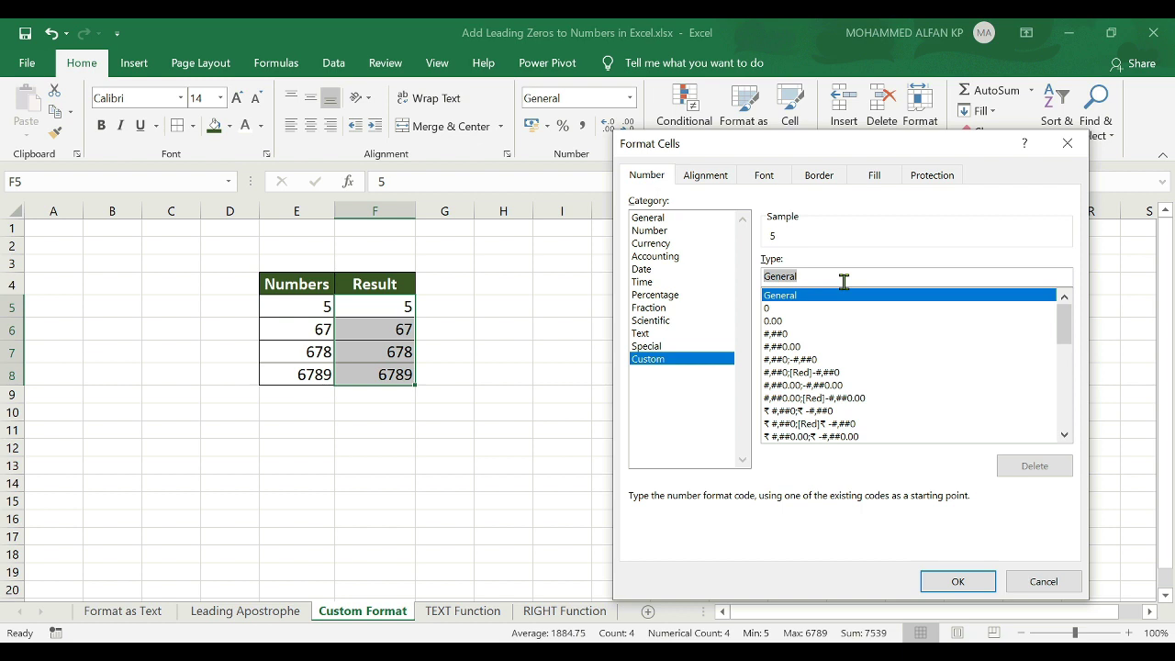
key(BackSpace)
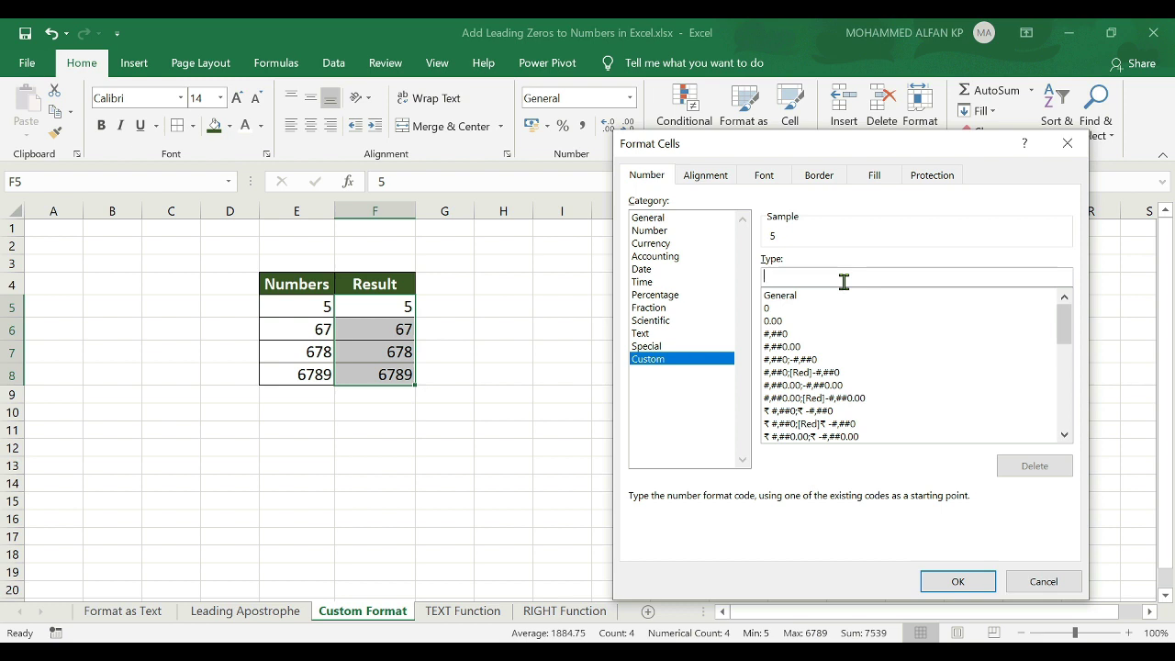
text(00000)
click(956, 581)
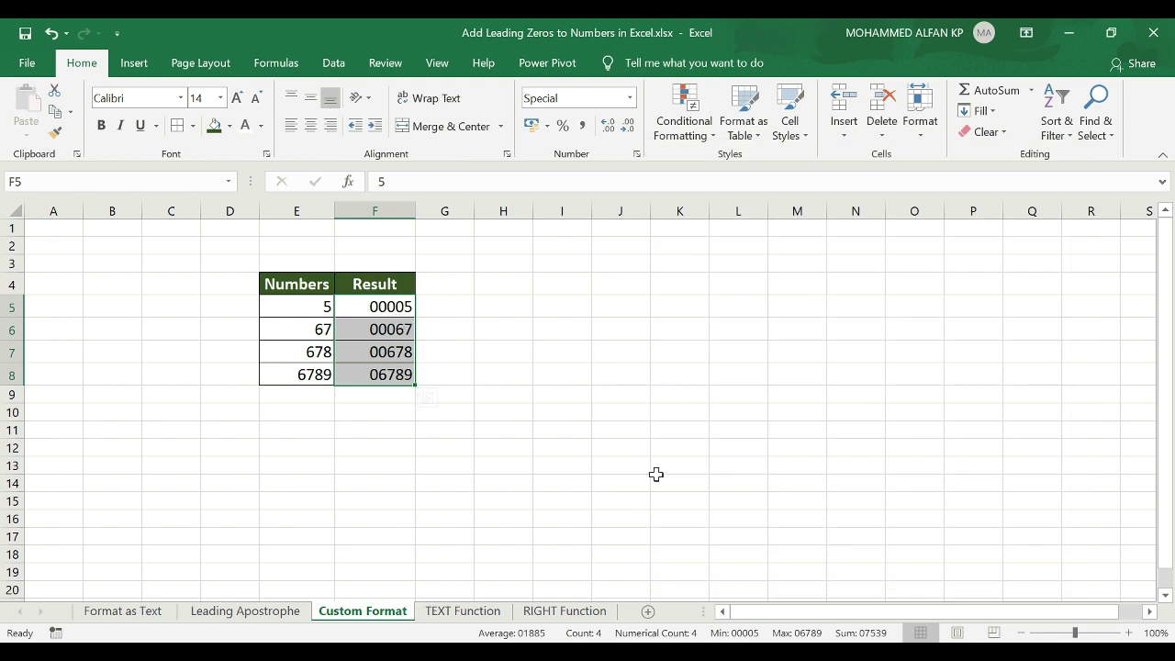
On the TEXT Function sheet, enter =TEXT(E5,"00000") in F5.
click(464, 611)
click(359, 308)
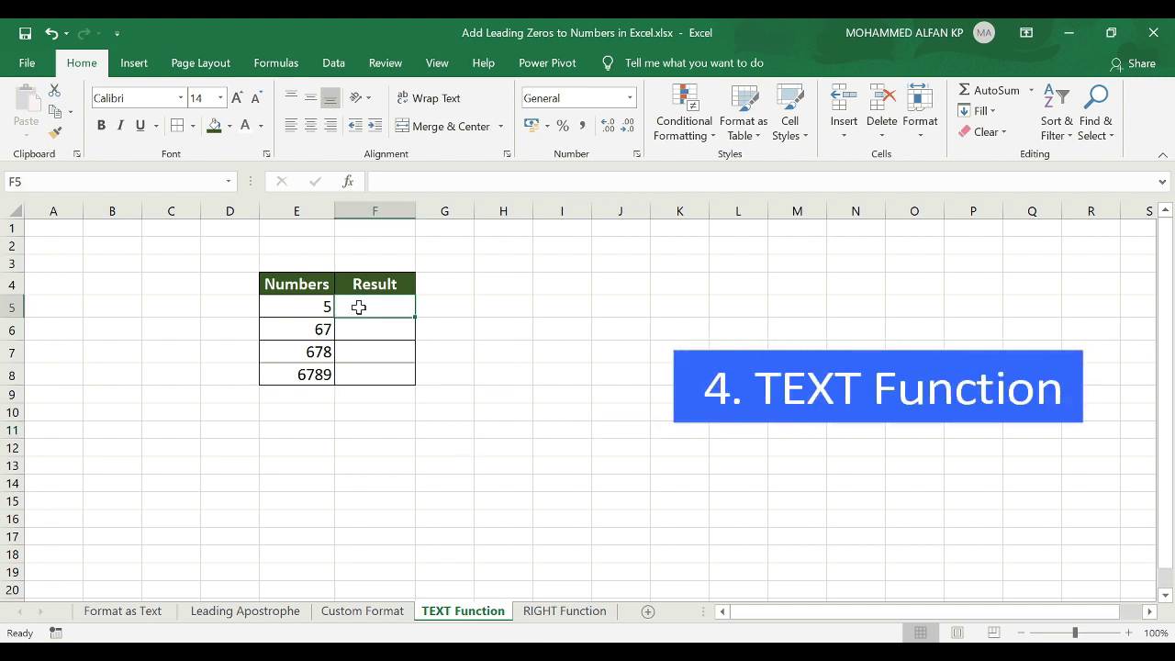
text(=TEXT)
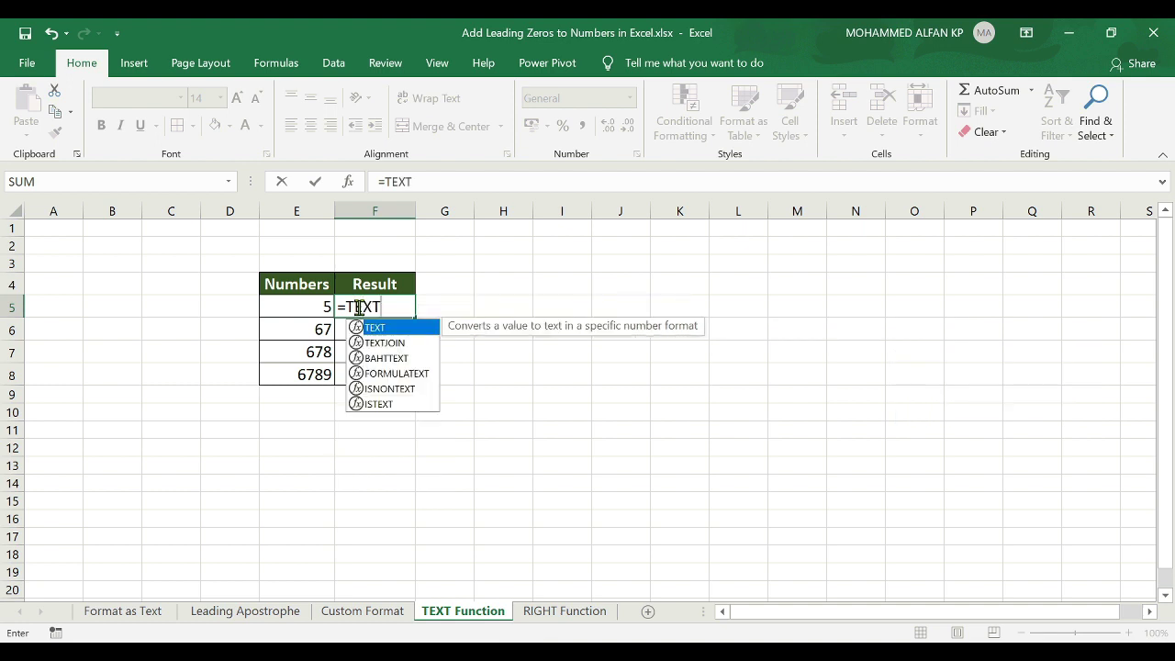
text(()
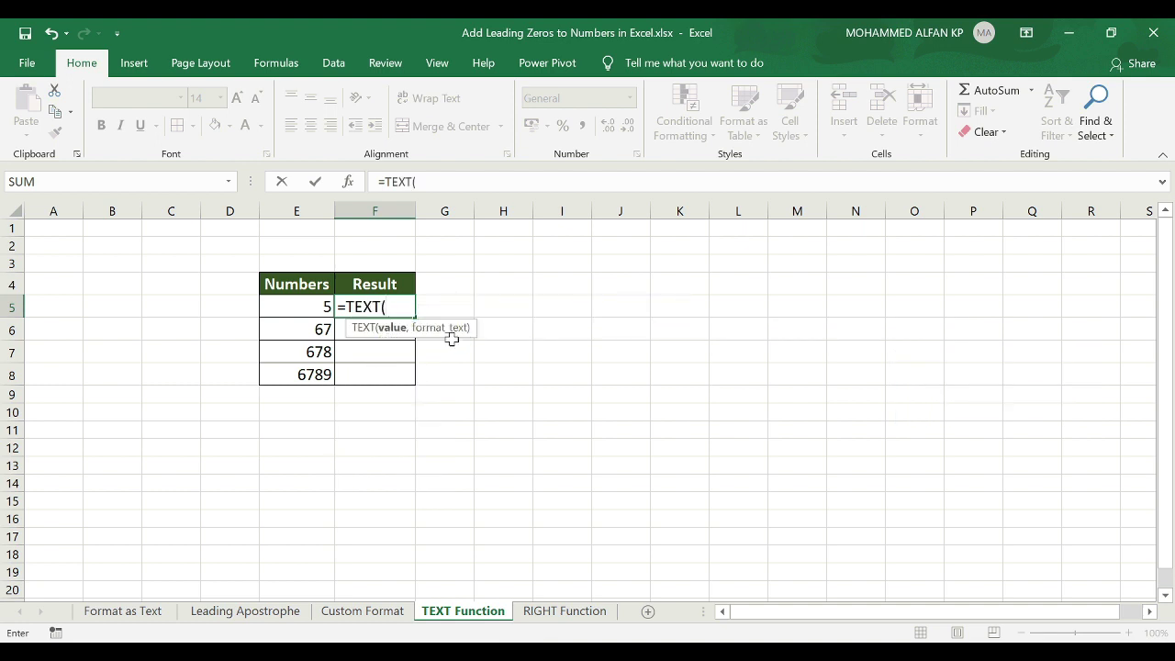
click(311, 307)
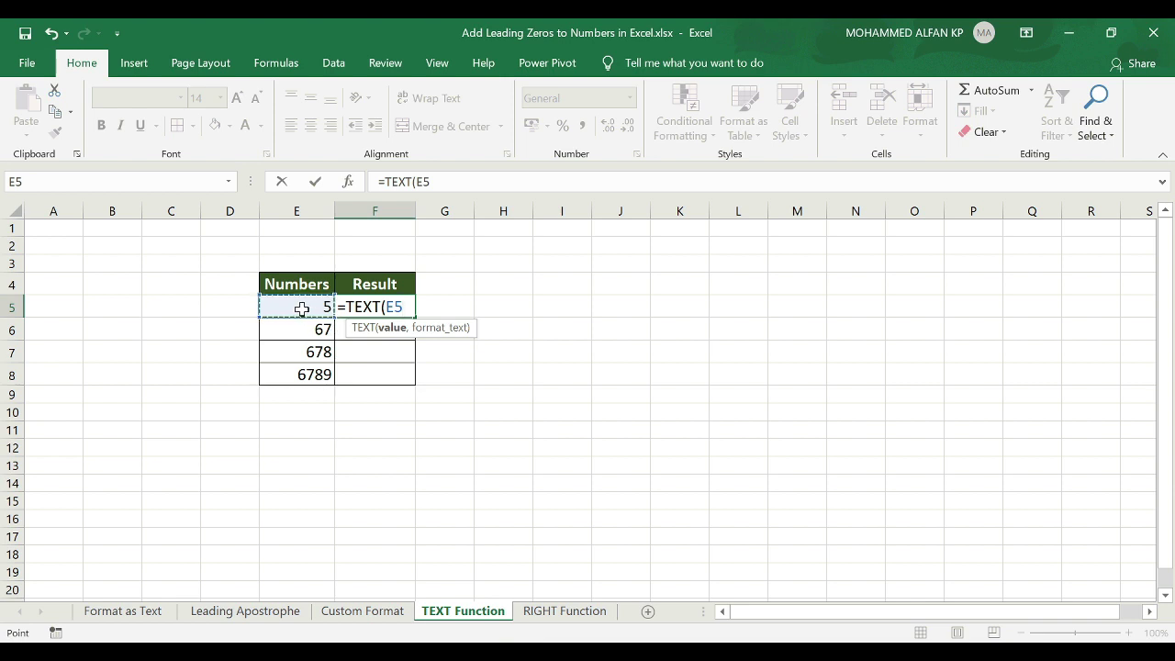
text(,)
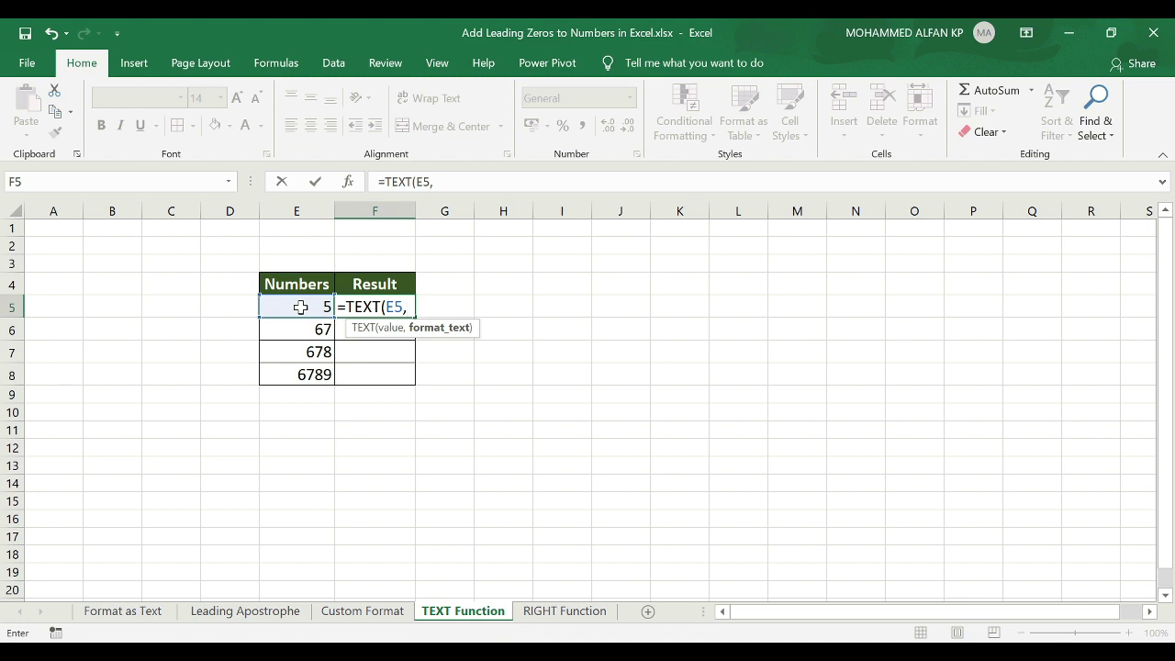
text("00000")
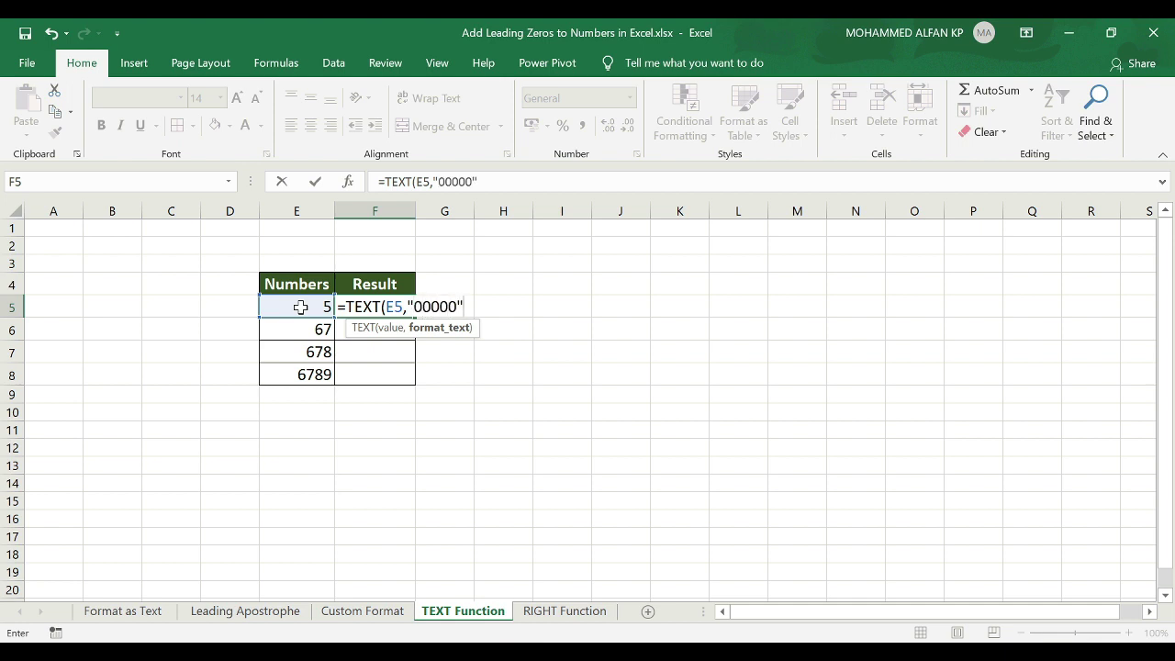
text())
key(Return)
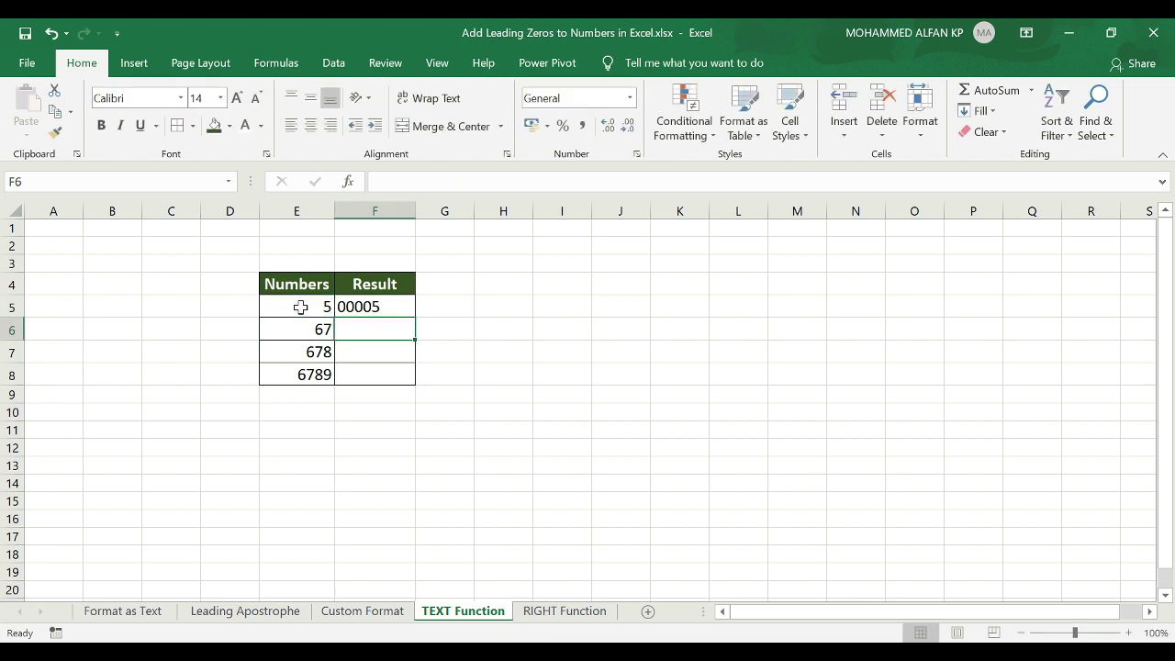
Fill the TEXT formula from F5 down to F8.
click(385, 307)
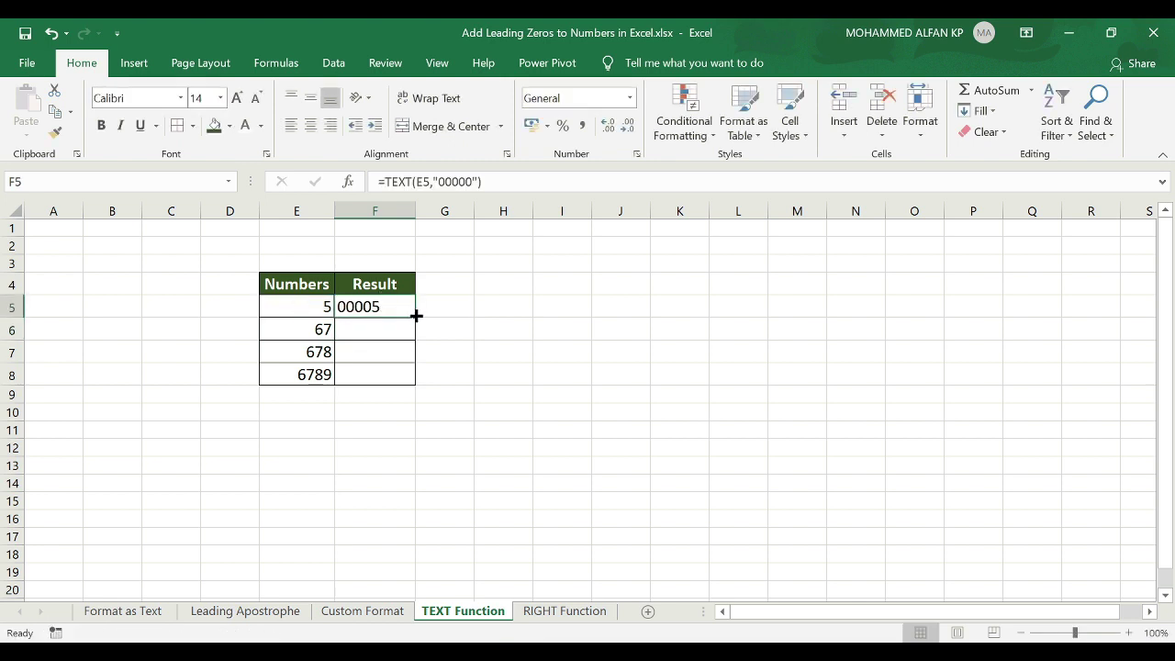
double_click(415, 317)
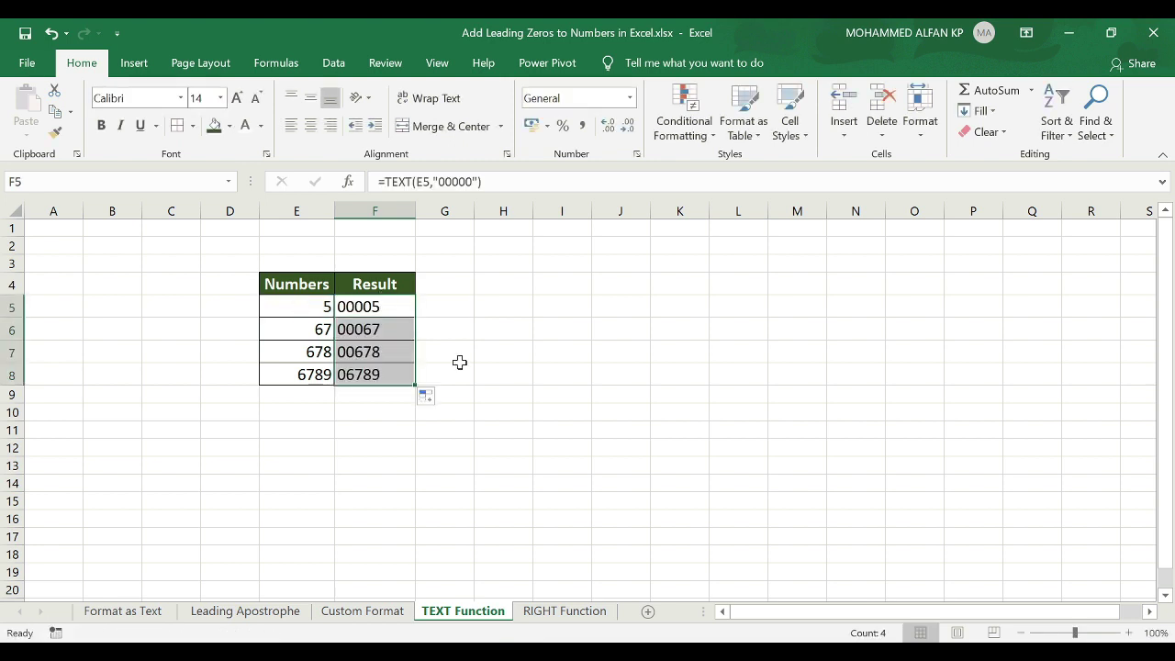
click(546, 615)
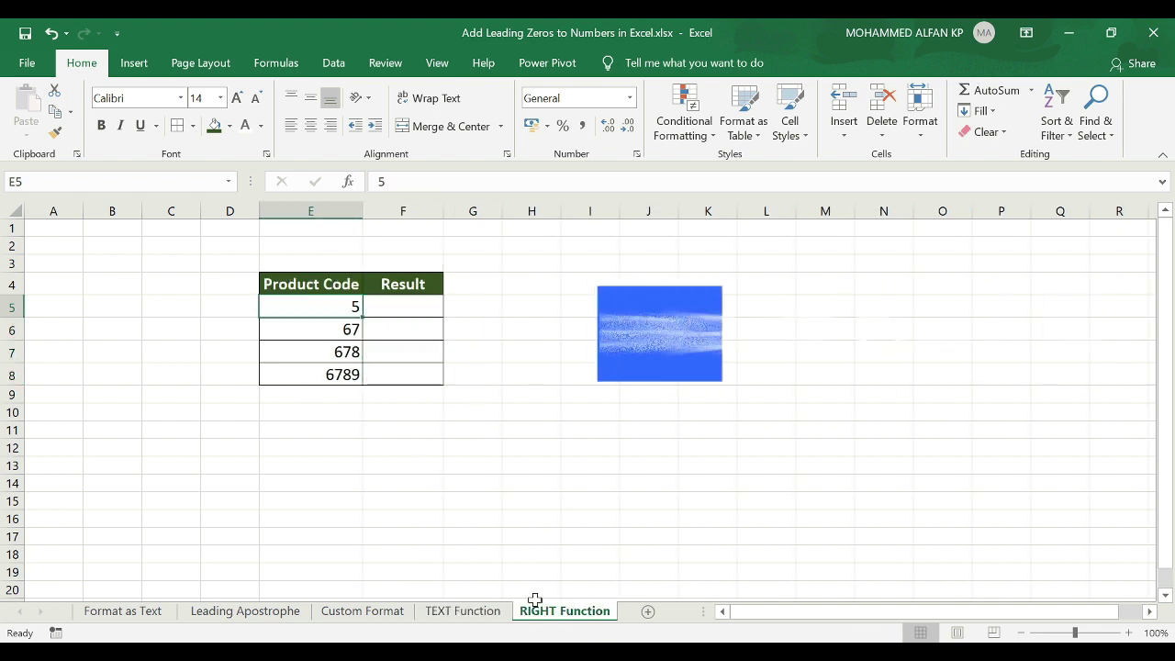
Enter ="000000"&E5 in F5, fill it down to F8, and autofit column F.
click(412, 306)
text(=)
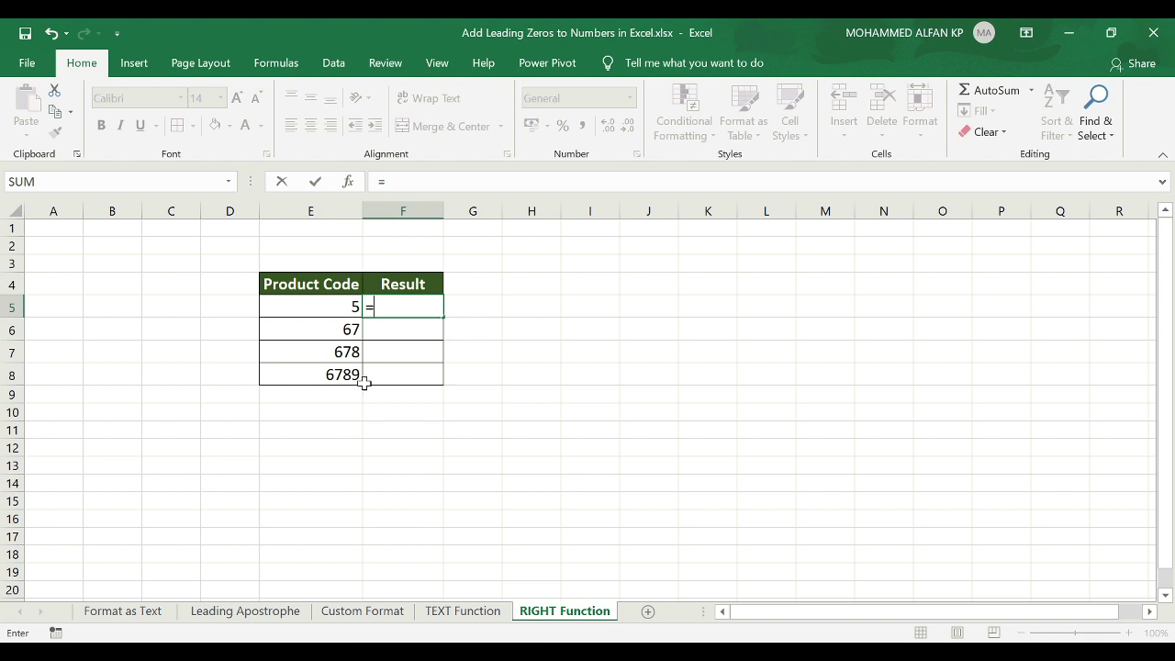
text("000000")
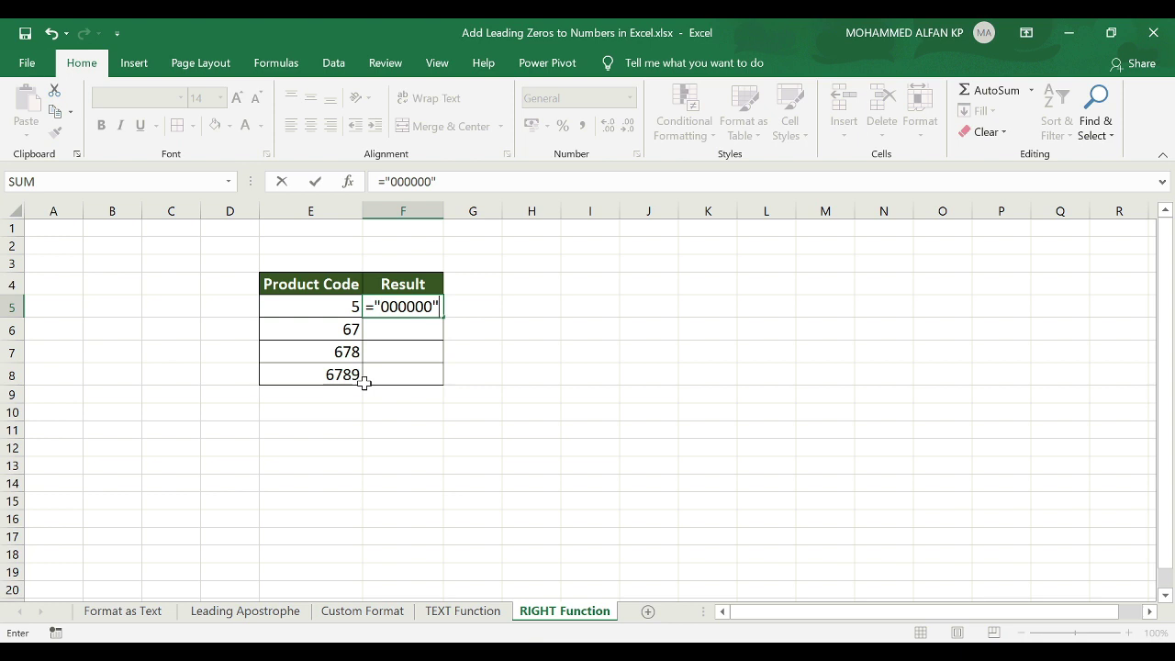
text(&)
click(325, 309)
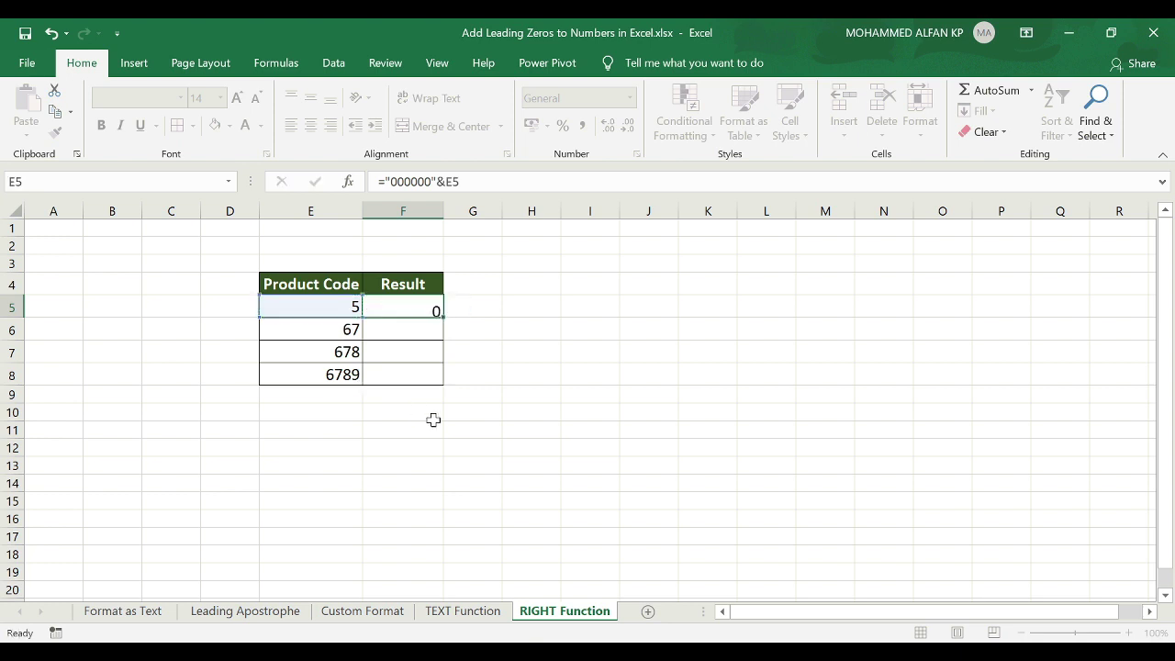
key(Return)
click(431, 312)
drag(447, 317, 446, 386)
double_click(443, 211)
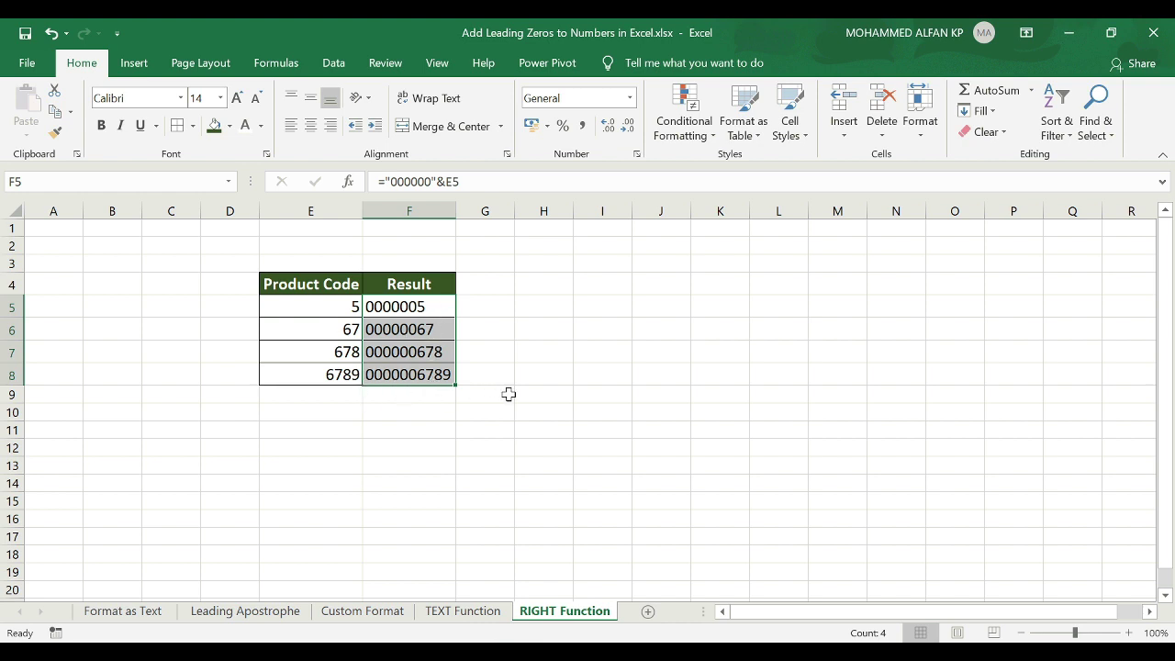
Change F5 to =RIGHT("000000"&E5,6) and fill it down through F8.
click(404, 312)
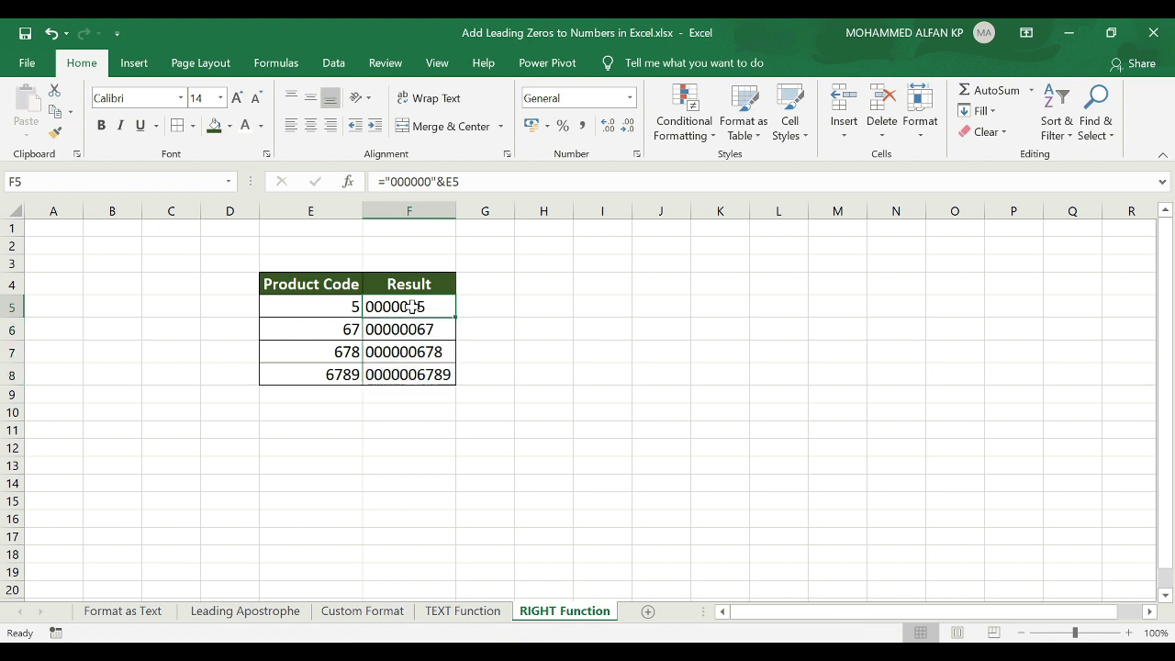
click(381, 181)
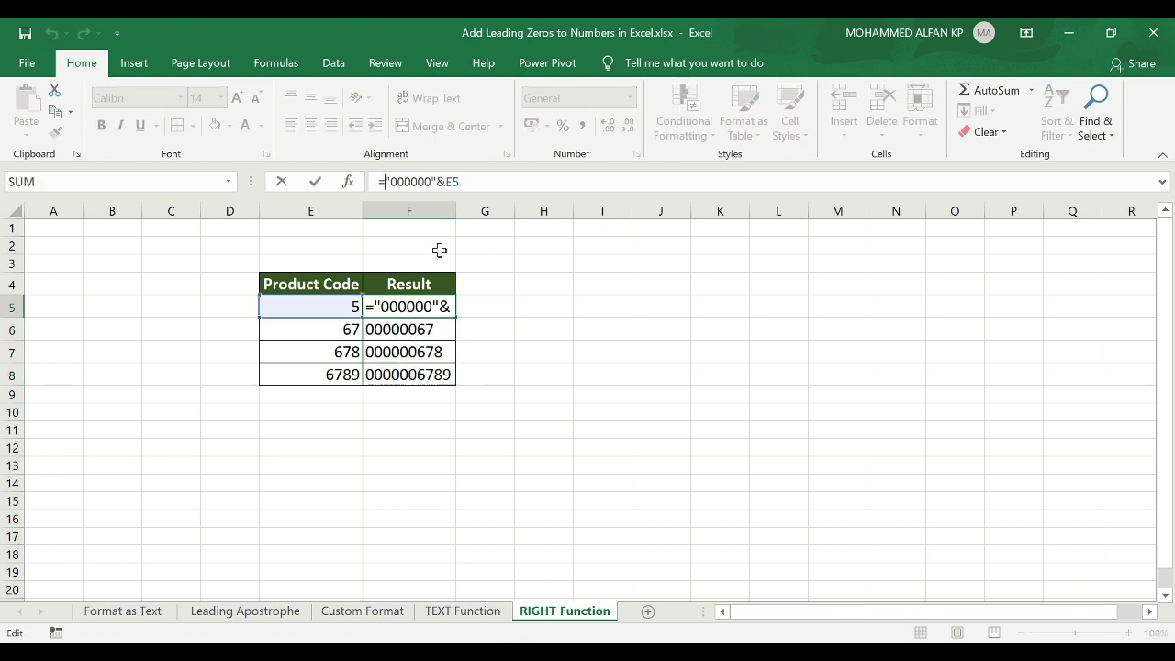
text(right)
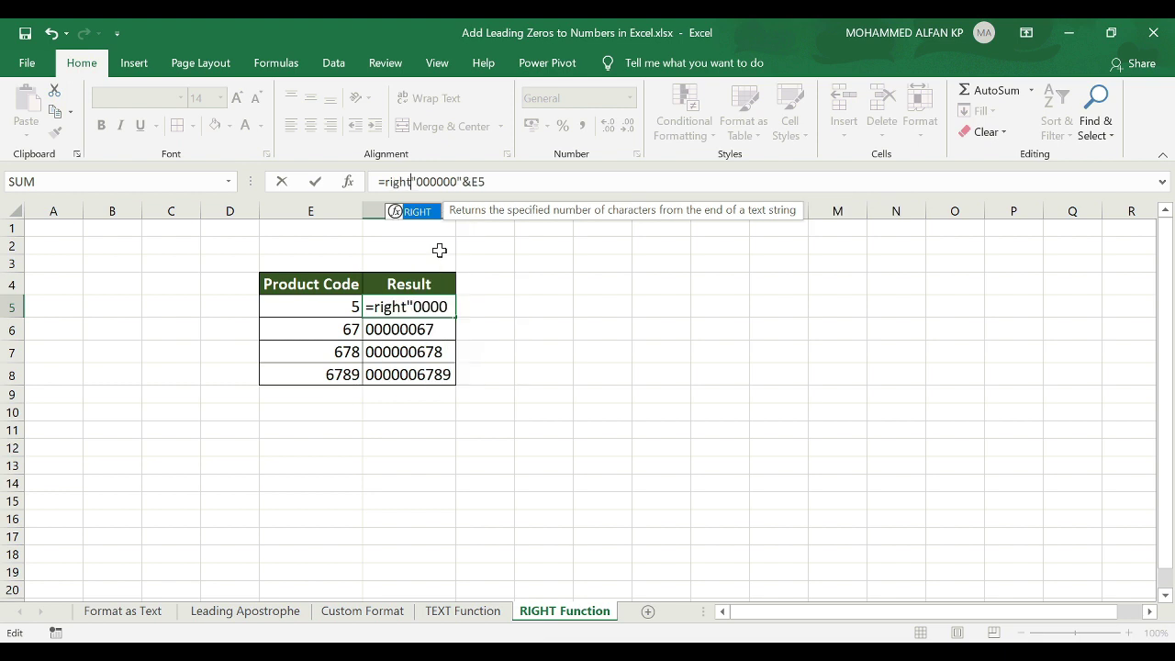
text(("000000"&E5)
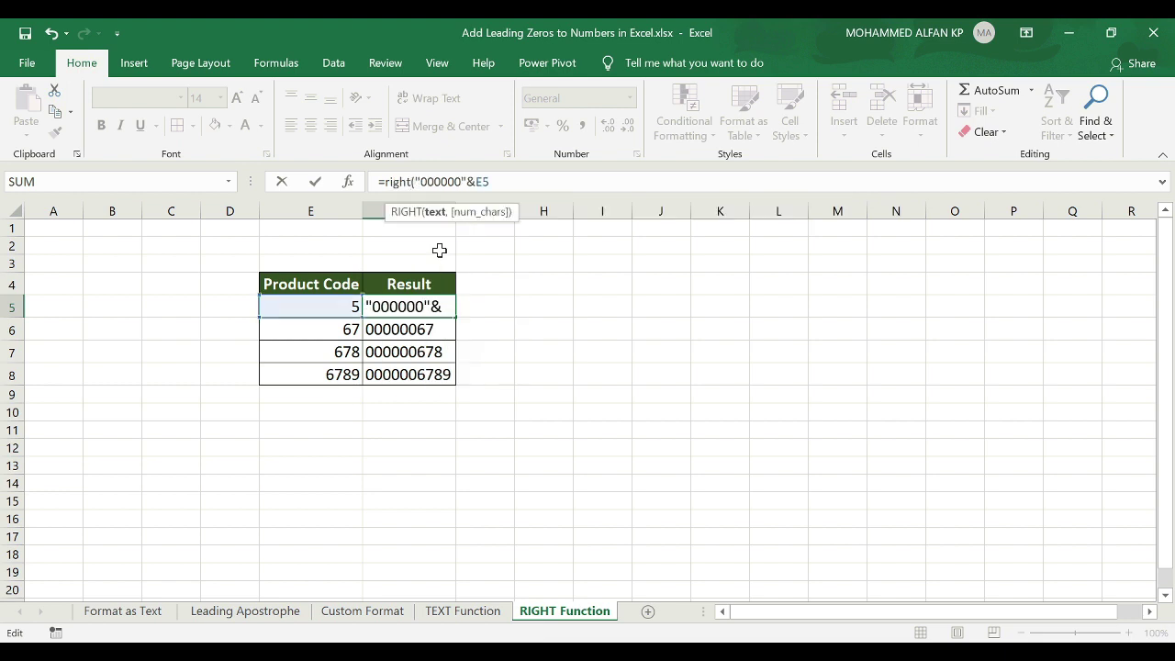
text(,)
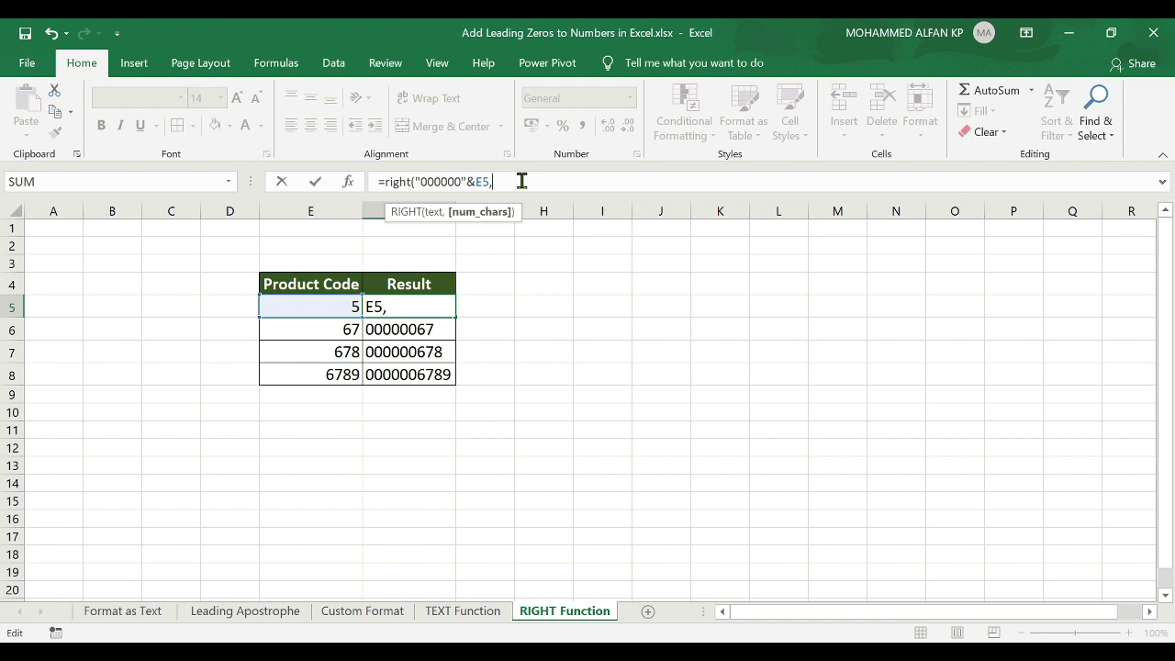
text(6))
key(Return)
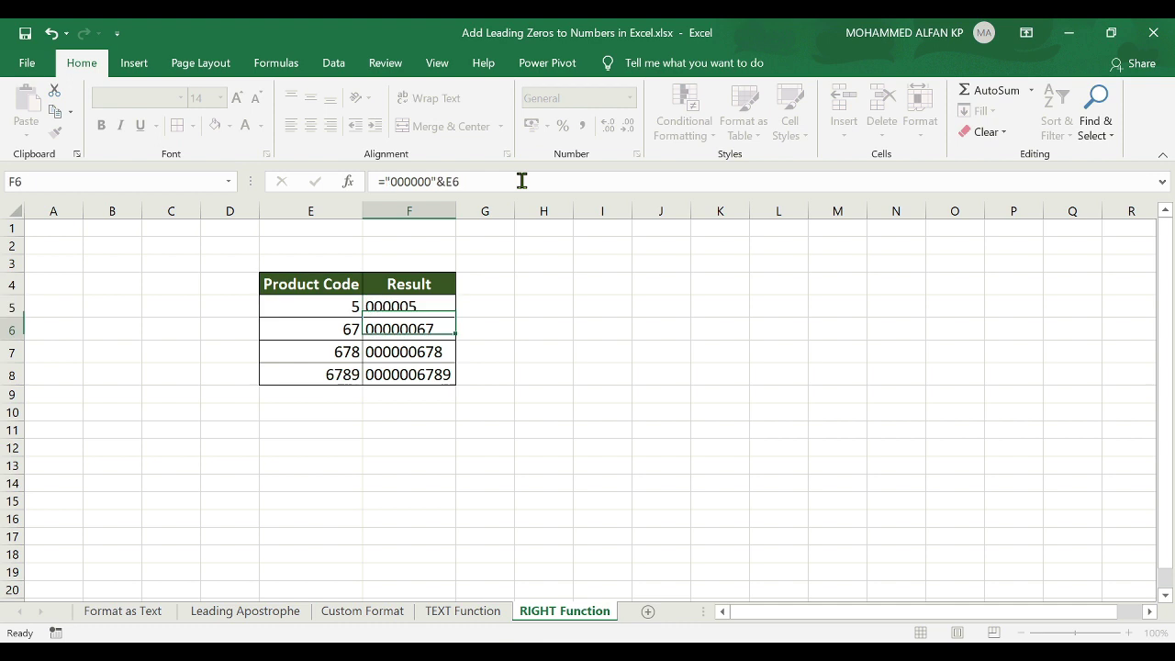
click(444, 306)
drag(455, 317, 459, 376)
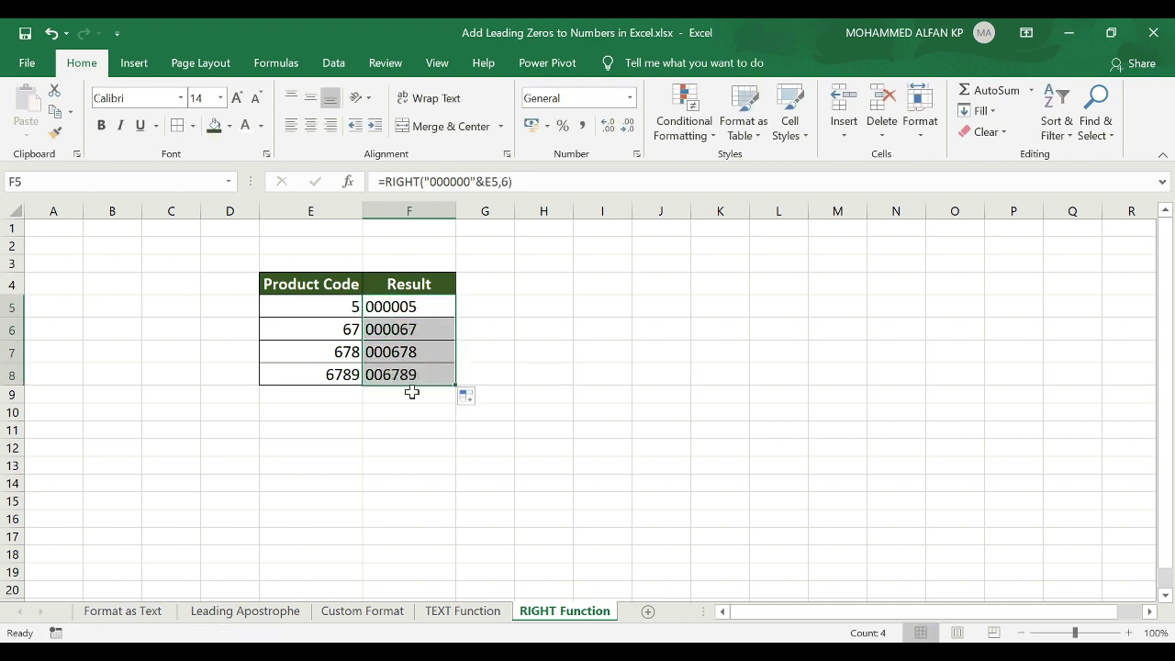